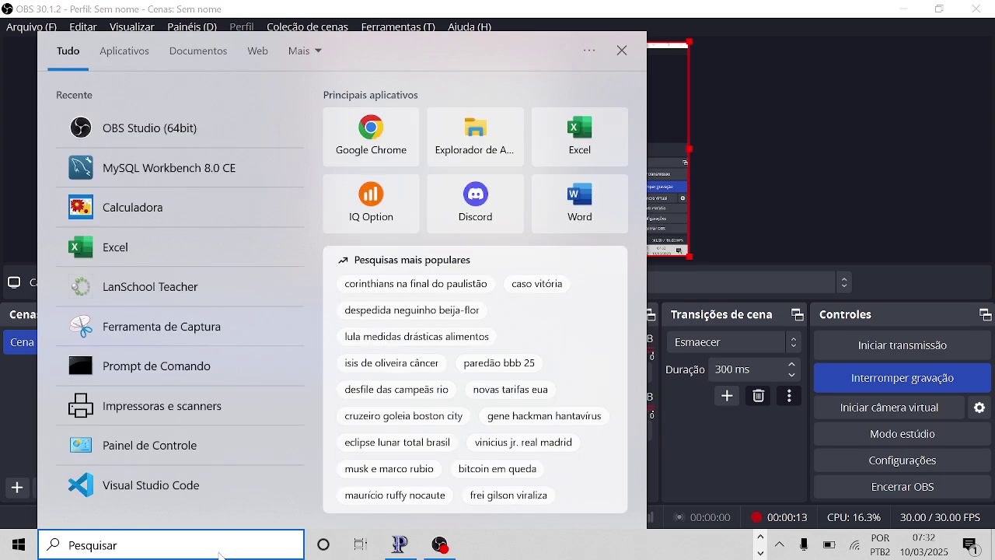
Open Word, dismiss the subscription sign-in prompt, and create a blank document without the subscription notice
text(word)
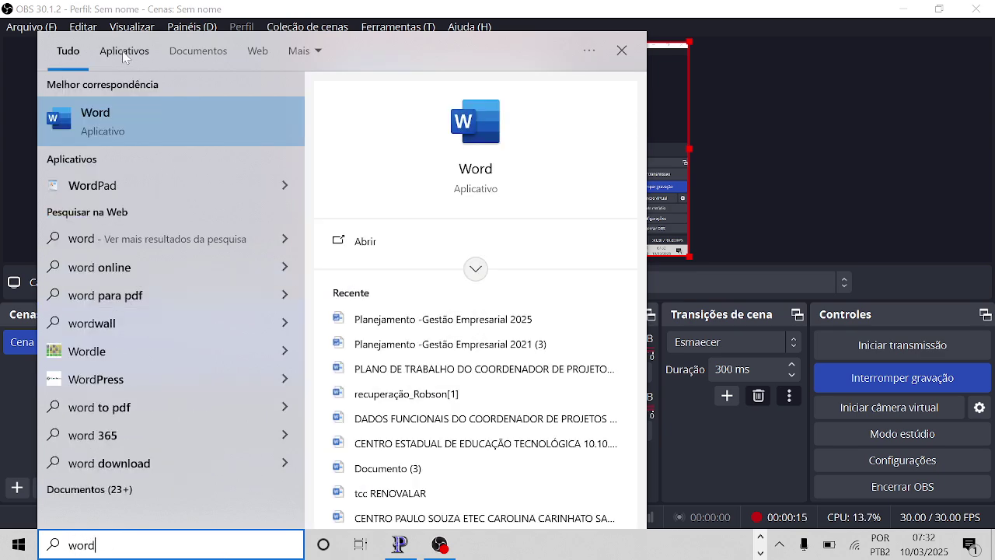
click(130, 121)
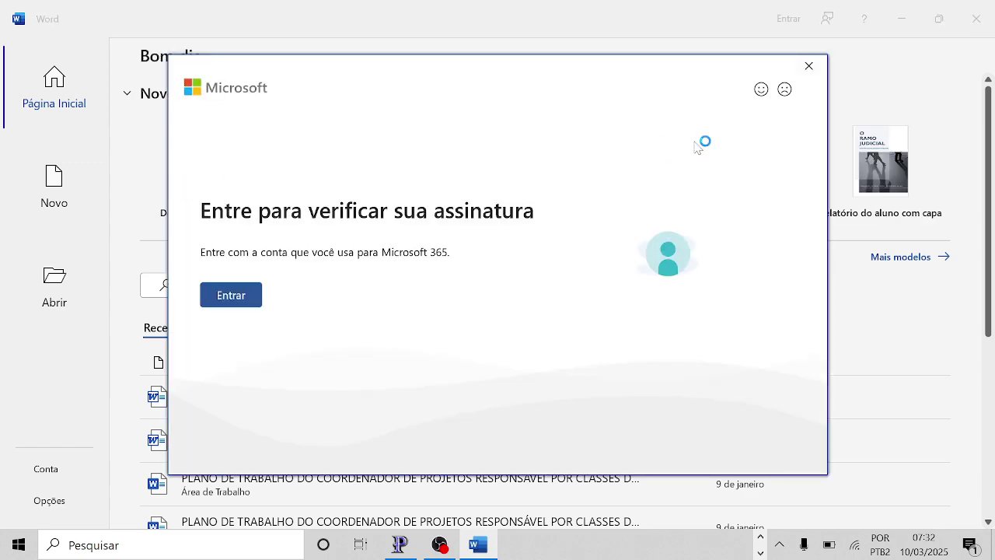
click(809, 66)
click(204, 156)
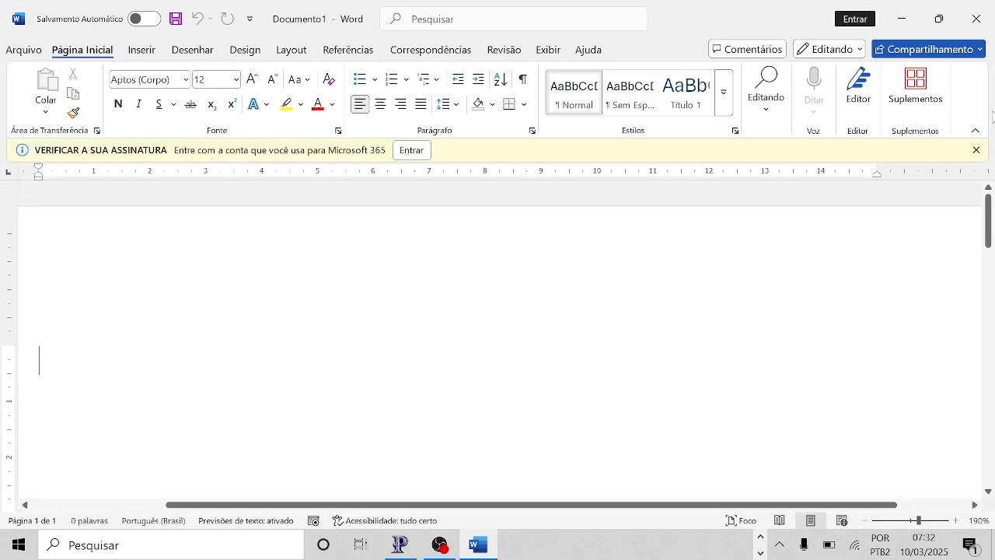
click(977, 149)
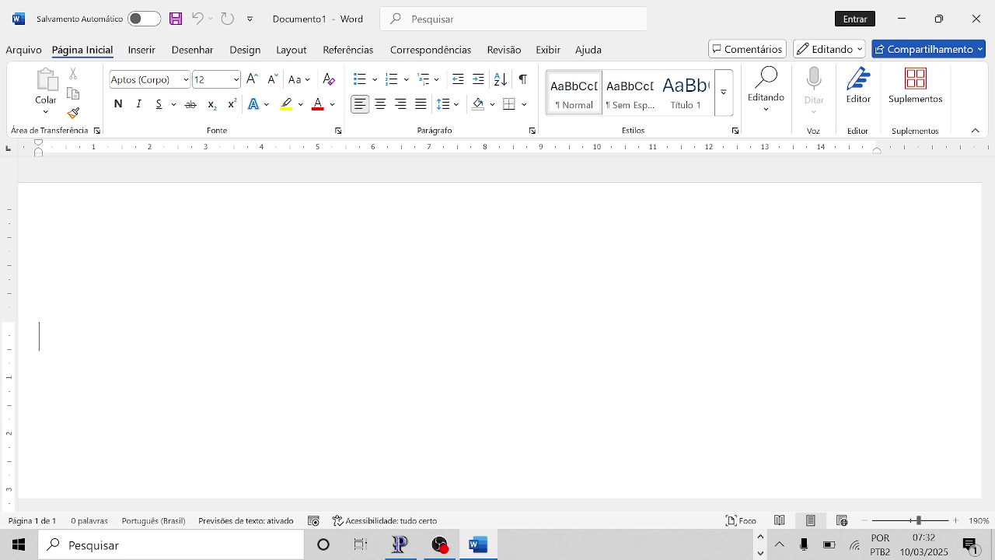
Generate sample text in the blank document with the formula =rand(5,3)
text(=r)
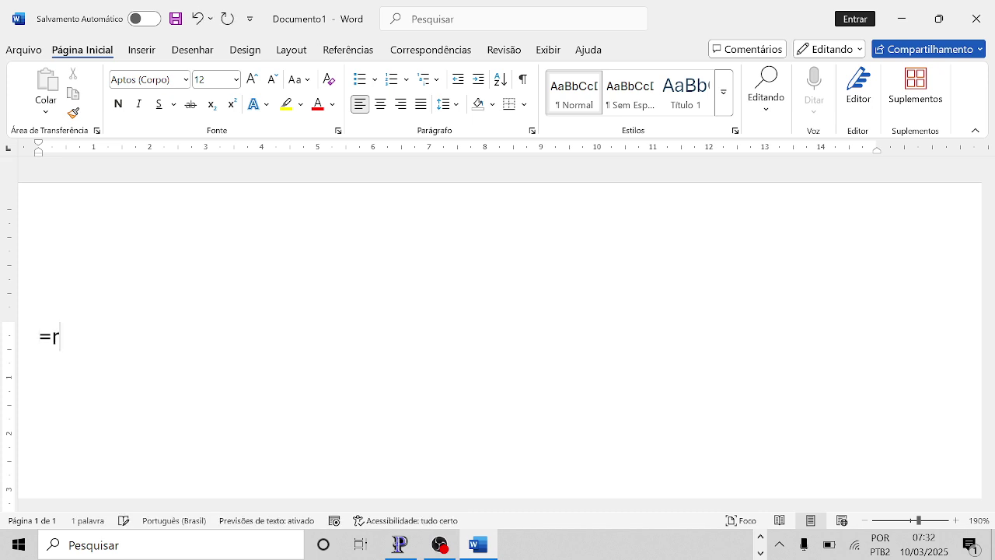
text(and()
text(5)
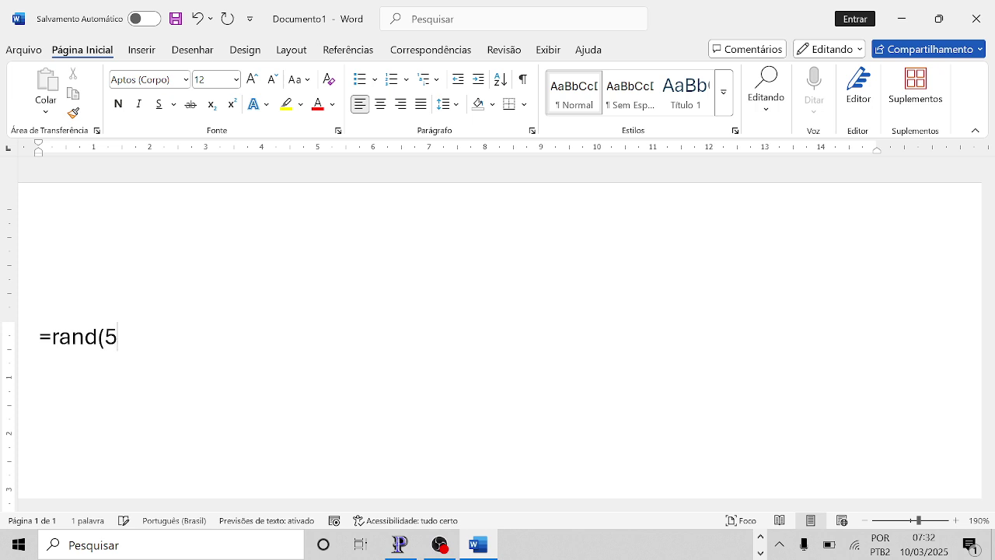
text(,3))
key(Return)
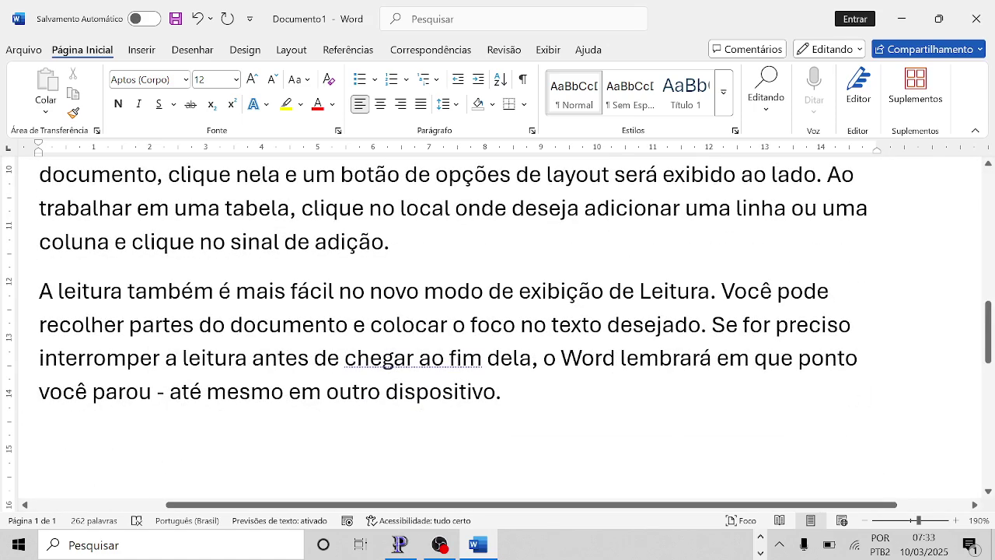
Select the word "maneira" in the document's first line, and extend the selection to the whole first paragraph
click(989, 164)
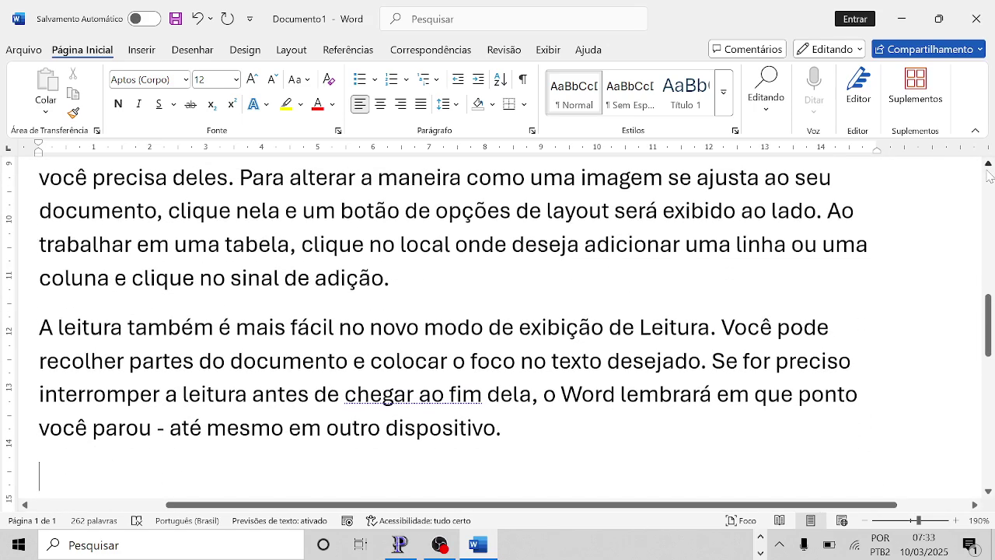
click(989, 168)
click(988, 168)
click(988, 167)
click(988, 168)
click(988, 168)
click(988, 168)
click(989, 168)
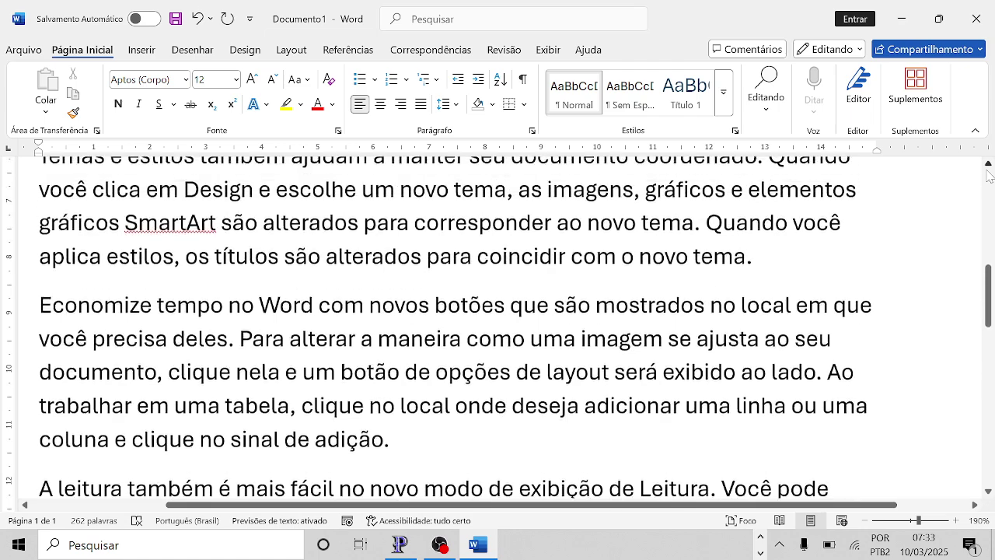
drag(988, 168, 988, 172)
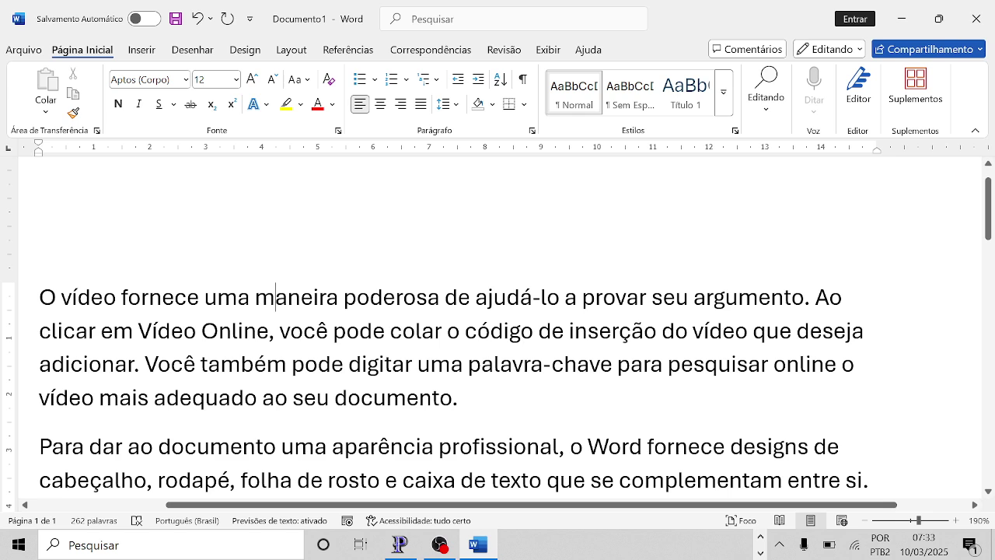
double_click(288, 298)
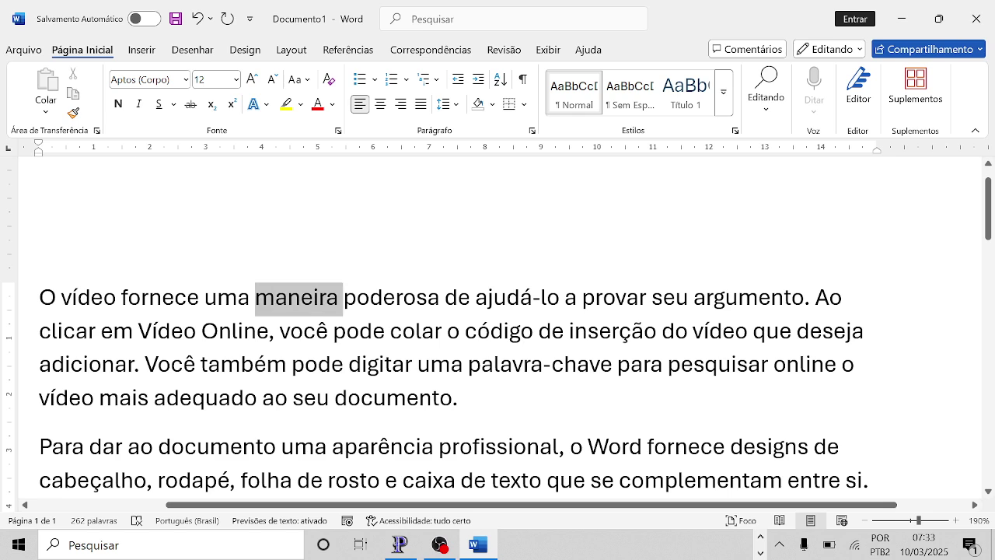
triple_click(287, 298)
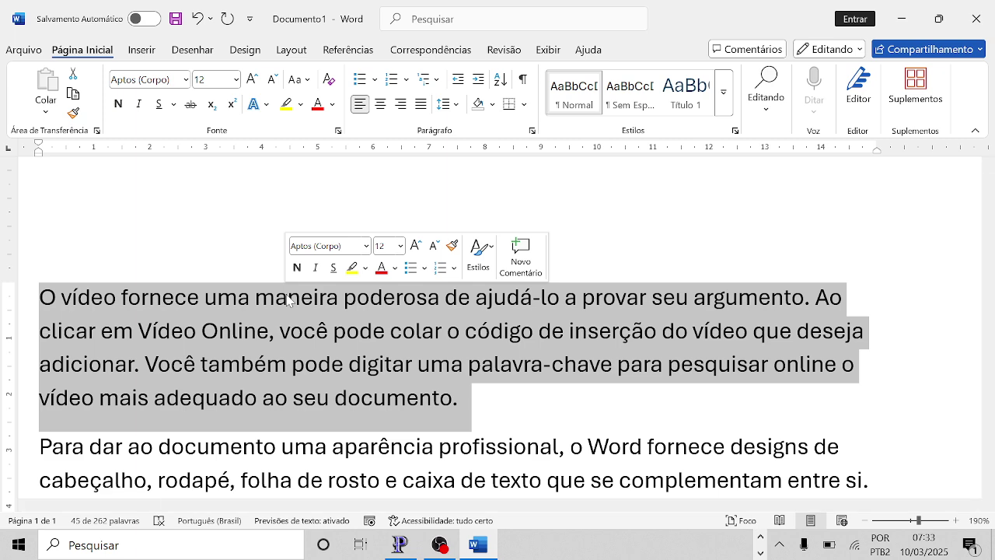
Select the first paragraph again from its beginning, and then only the phrase "fornece uma maneira poderosa de ajudá-lo a provar"
click(33, 303)
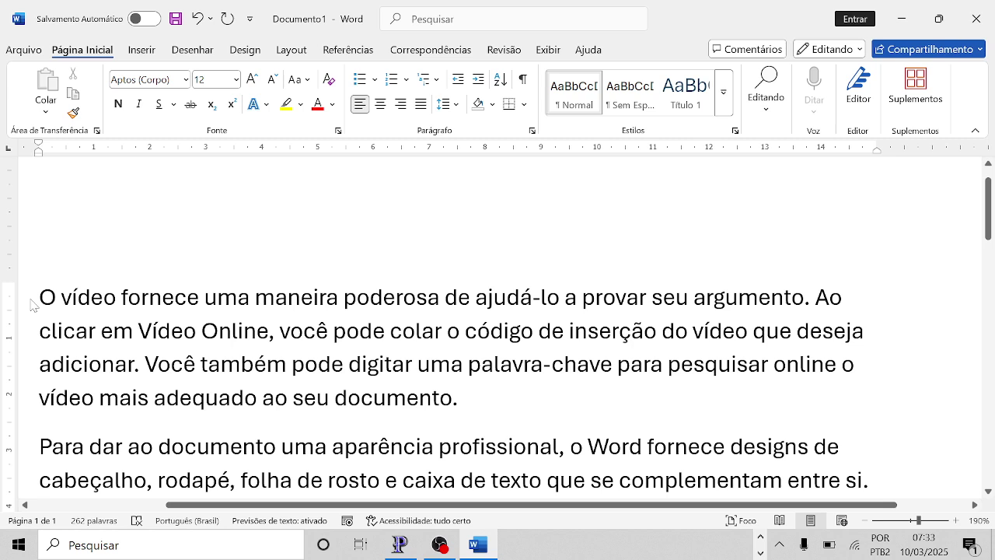
double_click(32, 303)
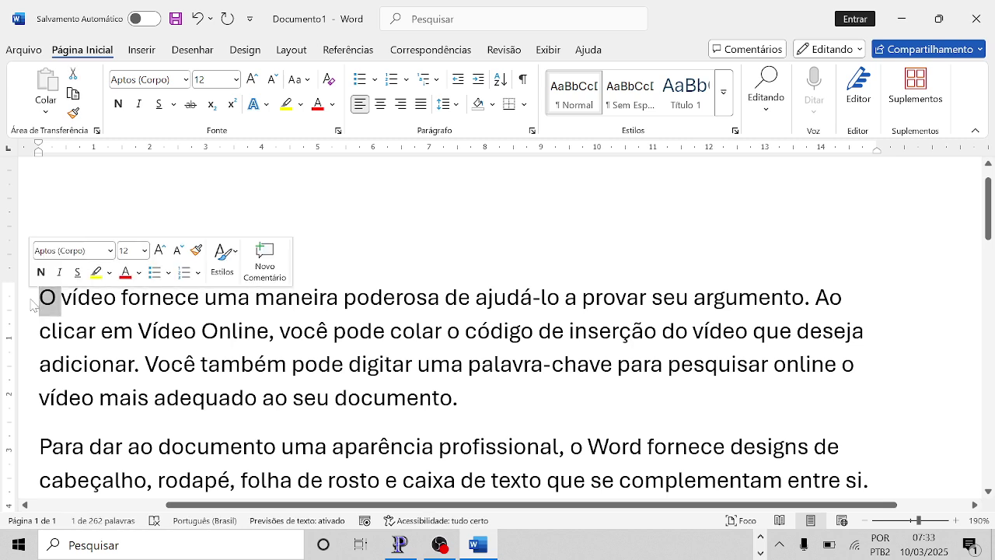
triple_click(33, 303)
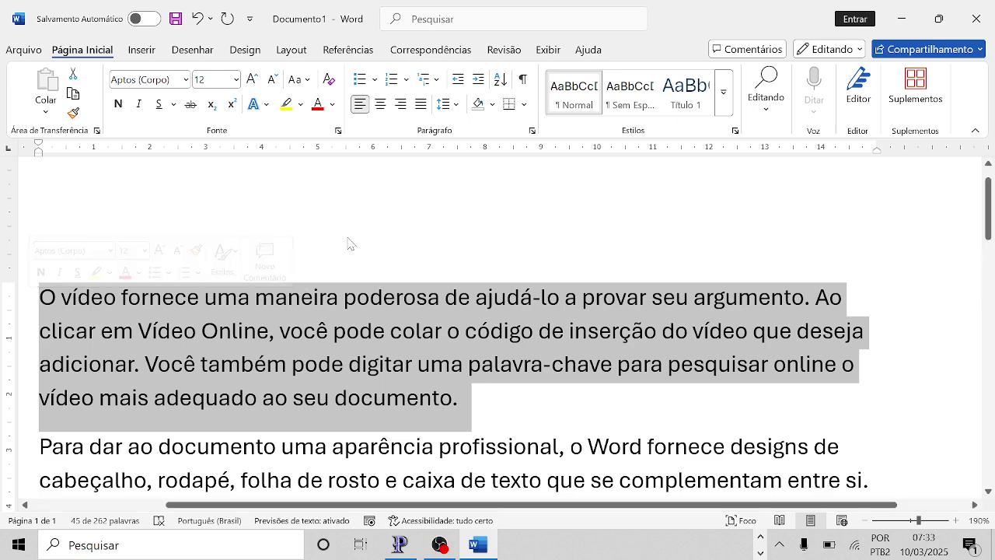
drag(343, 298, 648, 297)
click(150, 290)
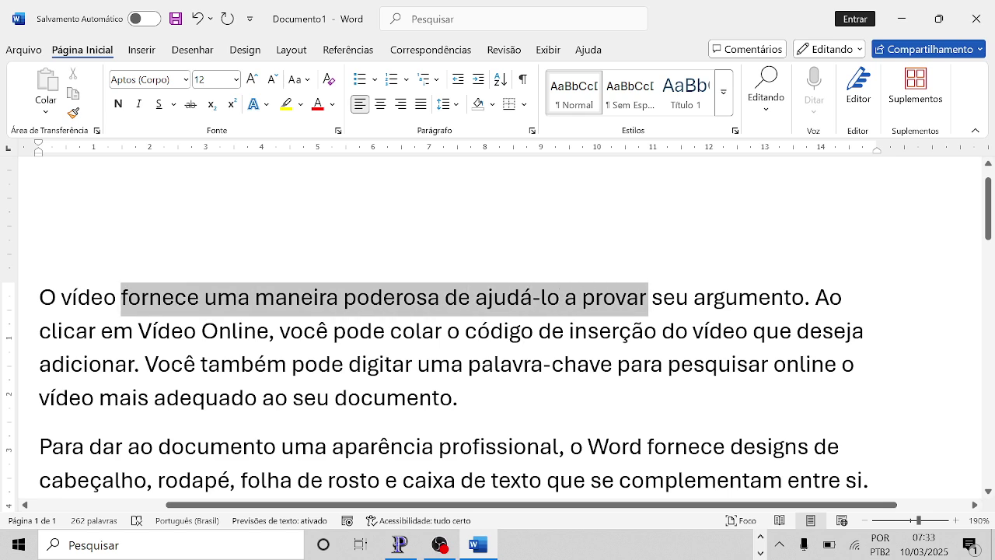
click(603, 297)
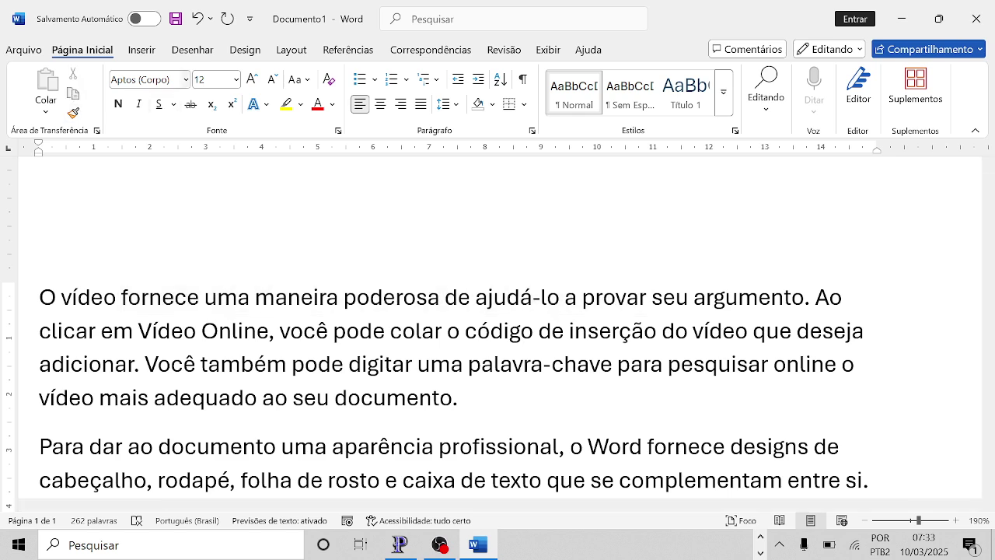
Try the Bodoni MT Black font on the whole first paragraph and undo the font change
click(133, 83)
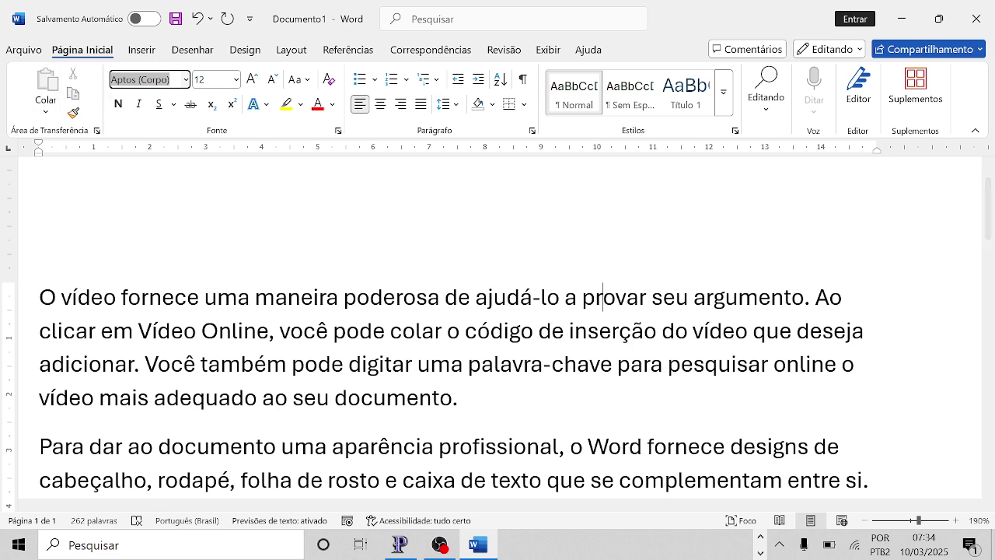
drag(40, 297, 441, 398)
click(440, 398)
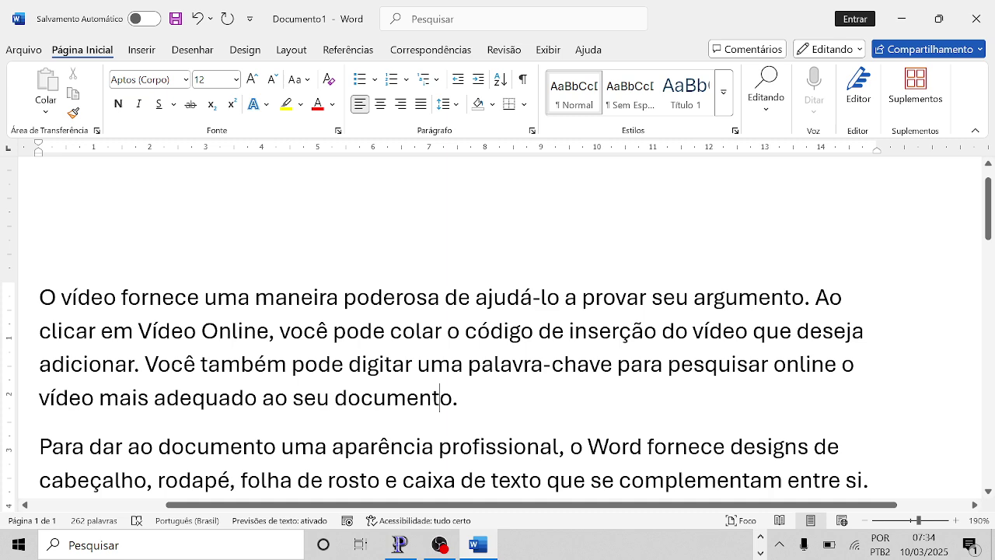
drag(39, 298, 458, 396)
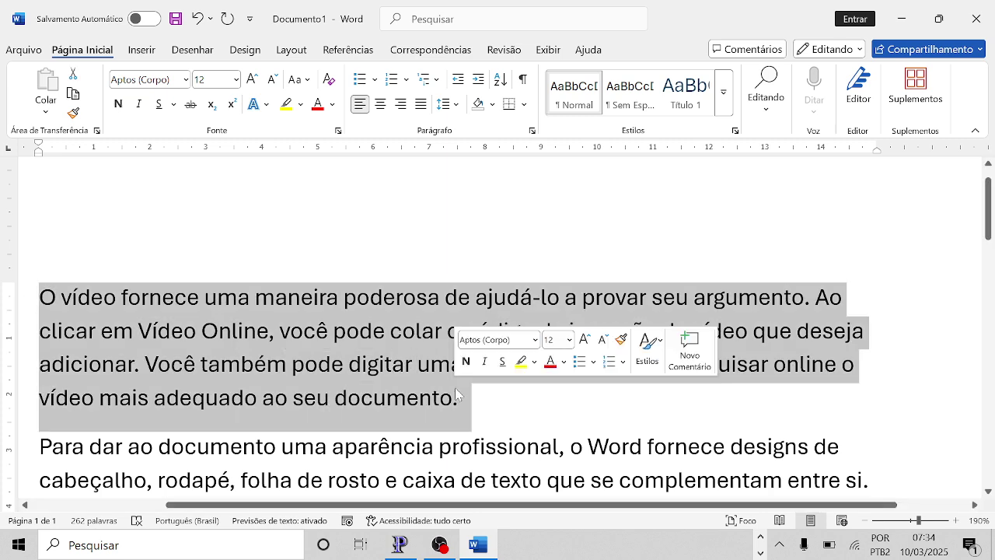
click(185, 80)
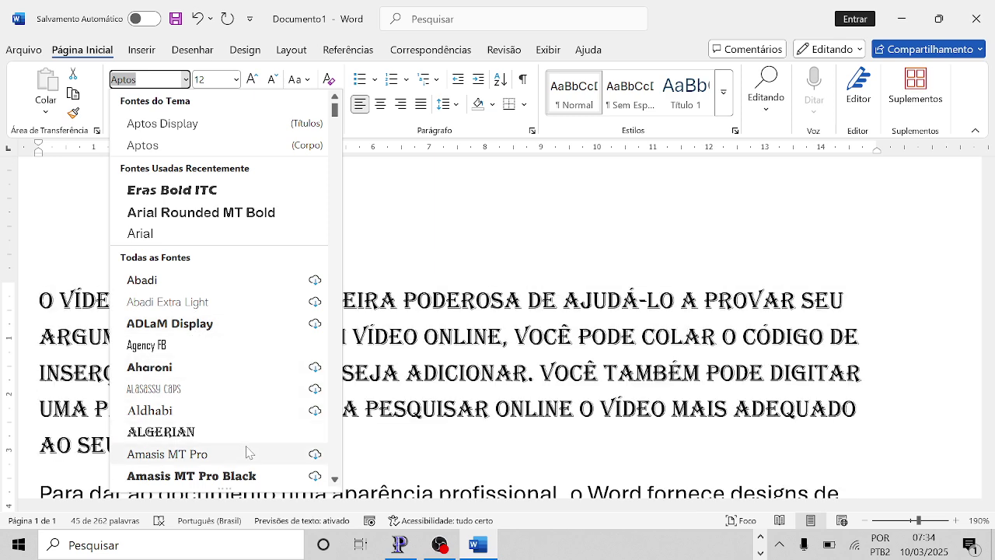
scroll(340, 467, down, 10)
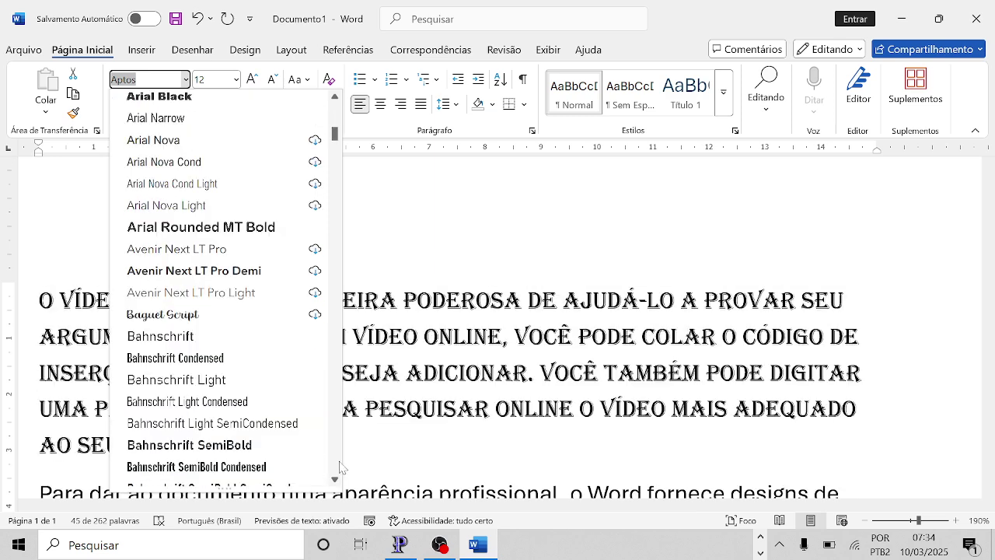
scroll(340, 467, down, 9)
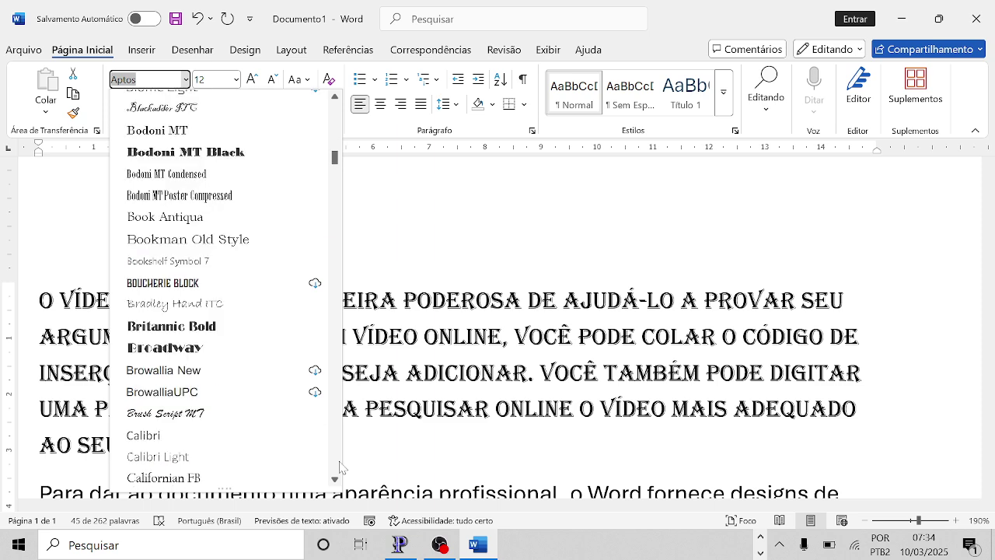
click(178, 152)
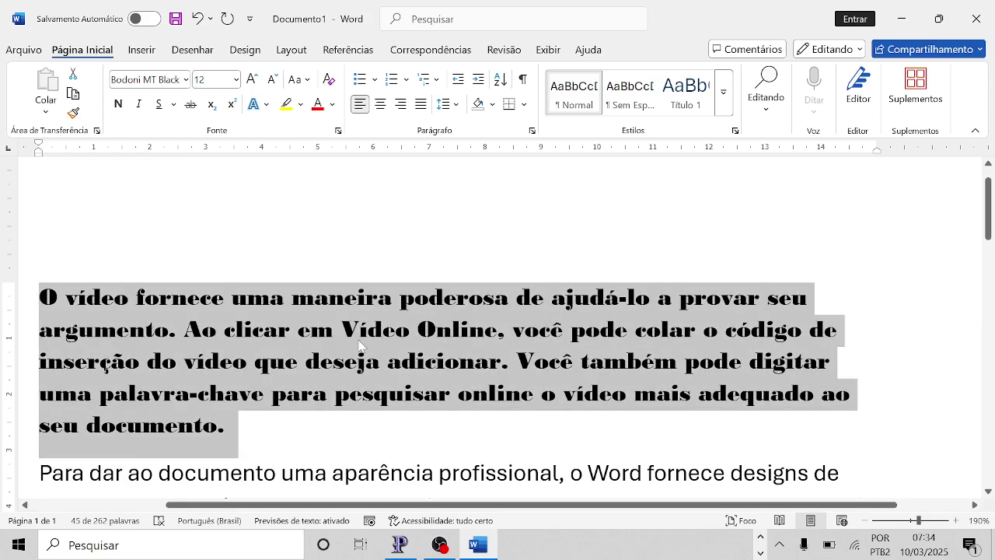
click(395, 377)
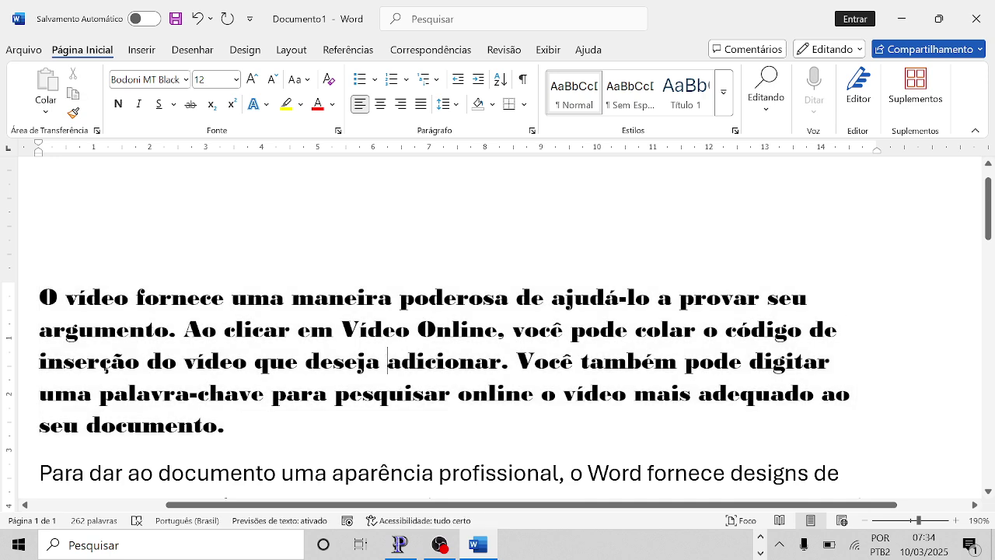
key(ctrl+z)
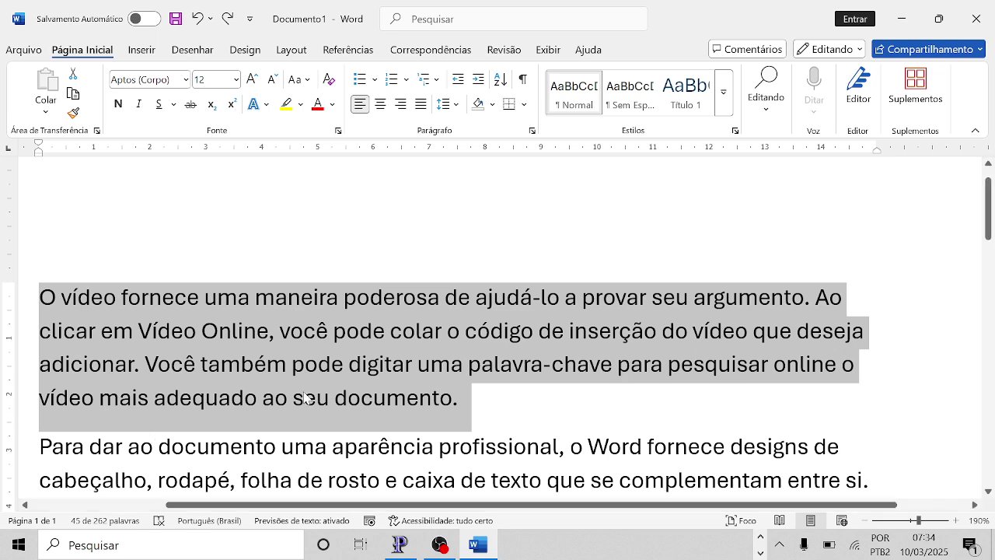
Set only the word "poderosa" in the first line to the Bodoni MT Black font
click(332, 398)
drag(343, 297, 444, 297)
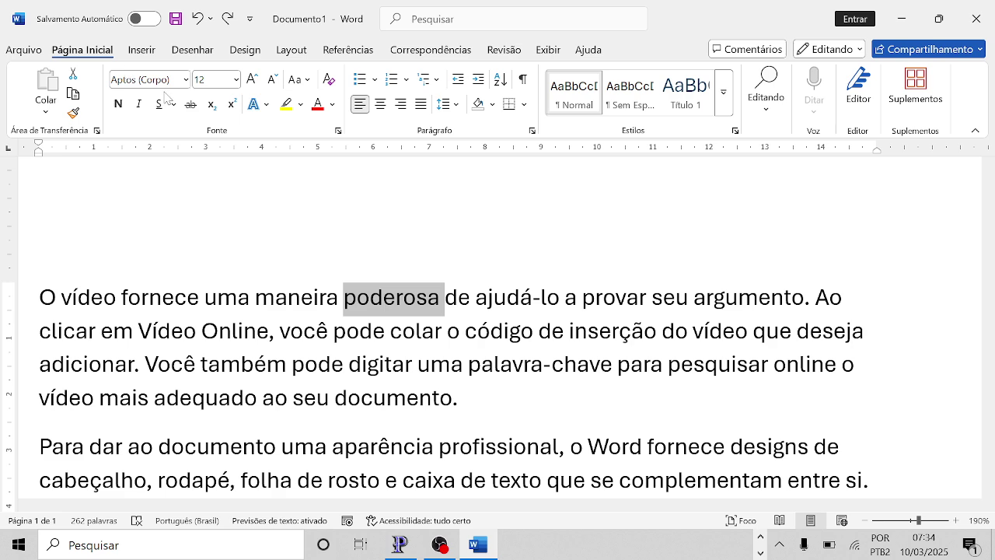
click(186, 79)
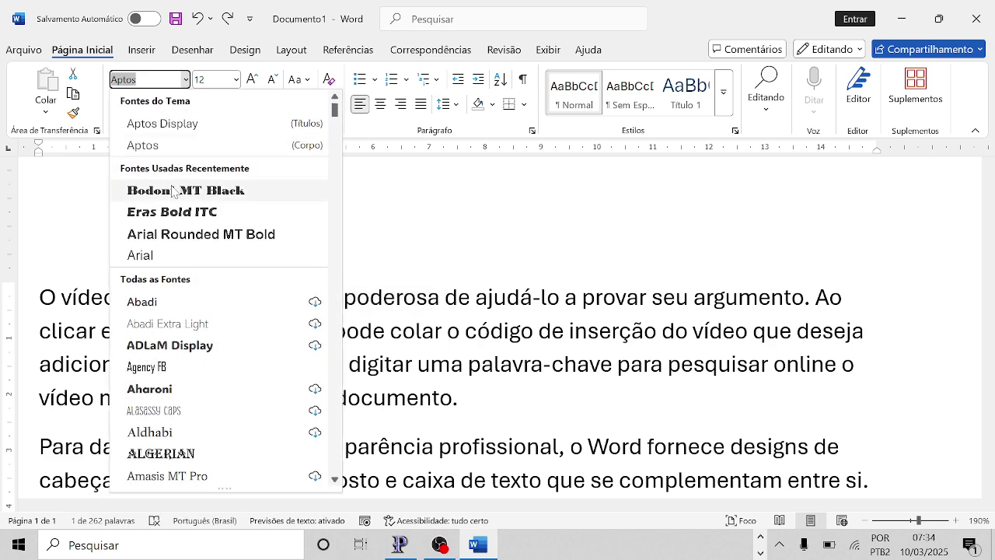
click(173, 191)
click(289, 297)
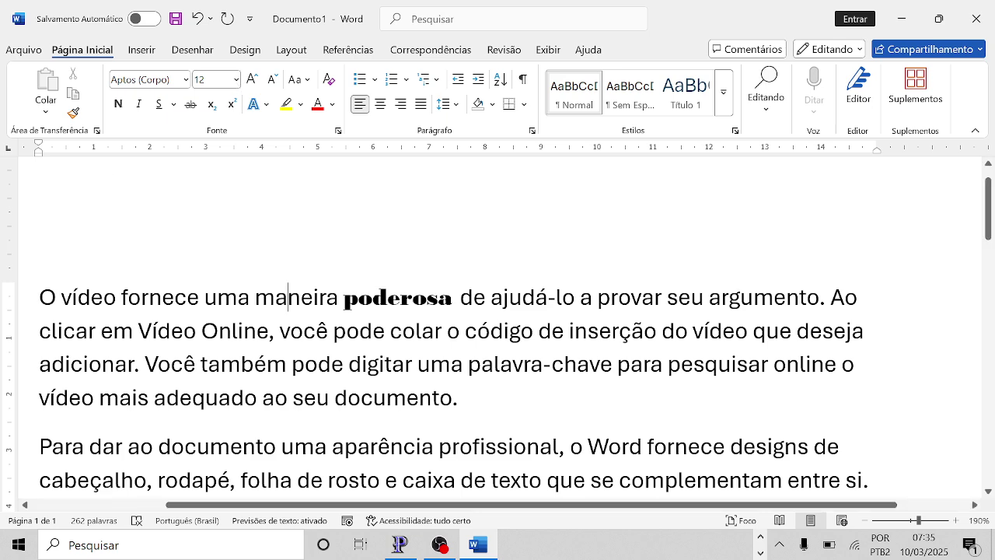
Set the font size of the whole first paragraph to 11
drag(39, 298, 467, 398)
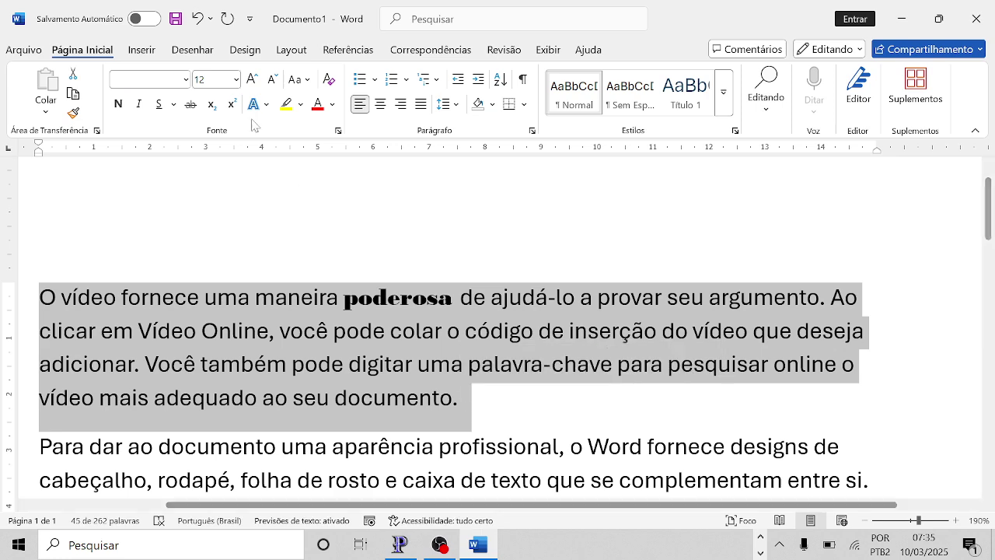
click(237, 80)
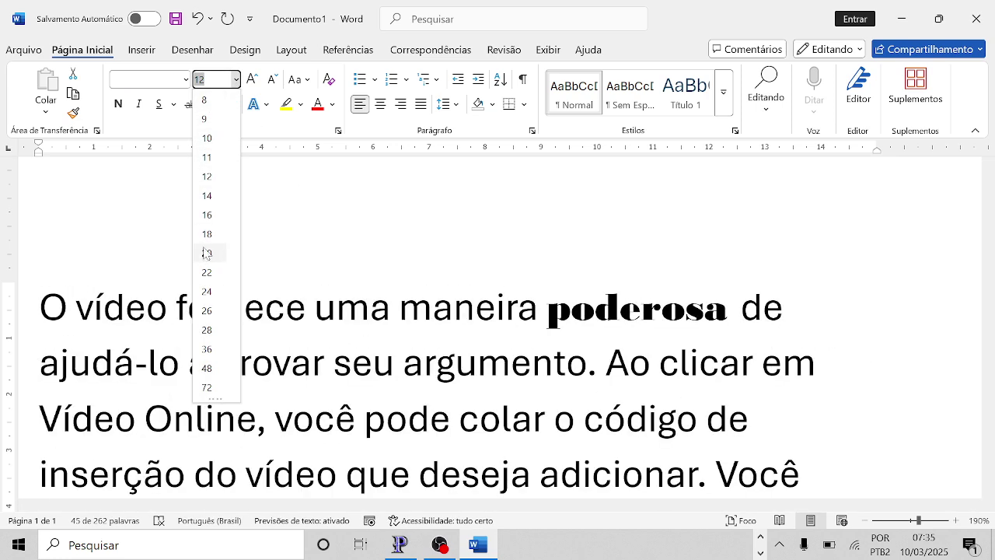
click(217, 160)
click(222, 296)
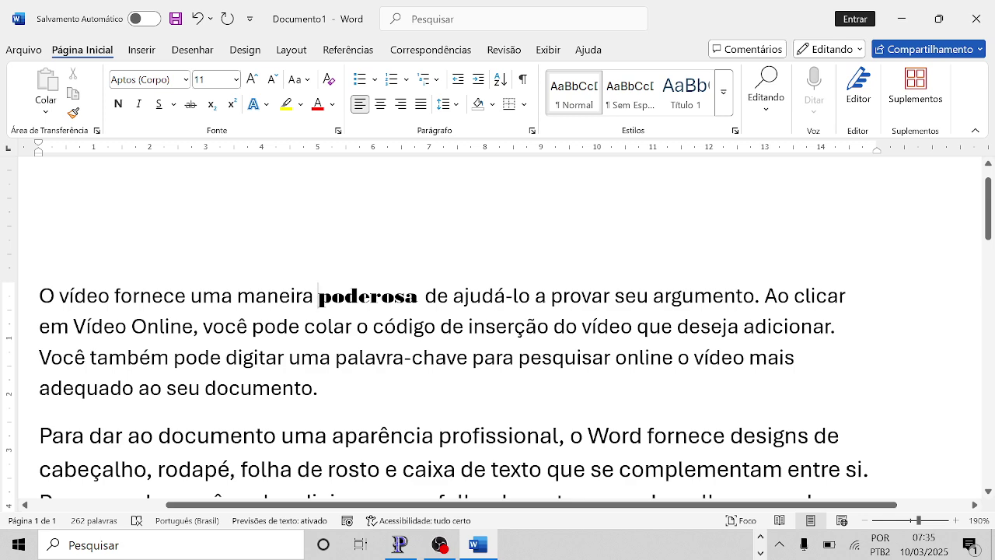
Make the phrase "inserção do vídeo que deseja adicionar." in the first paragraph bold
drag(470, 326, 832, 328)
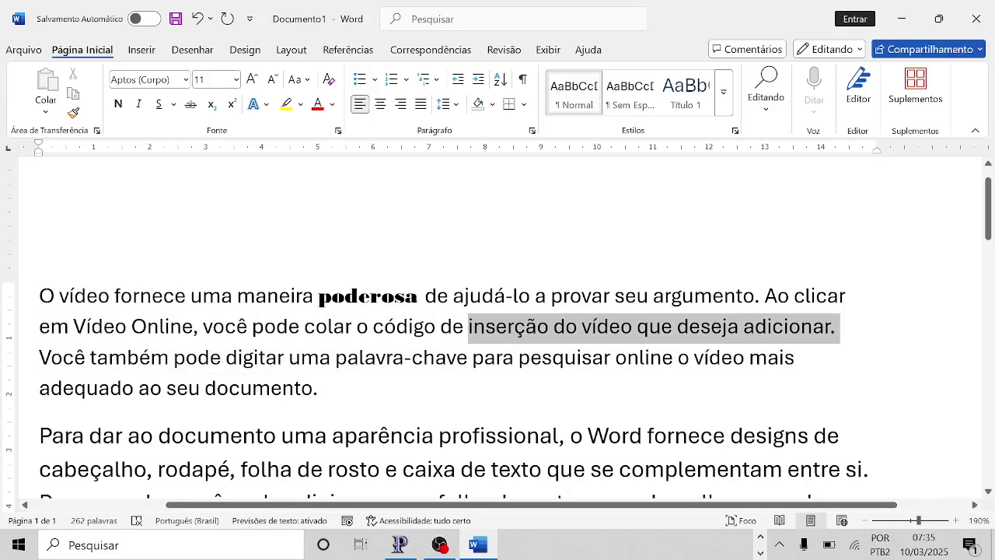
click(119, 104)
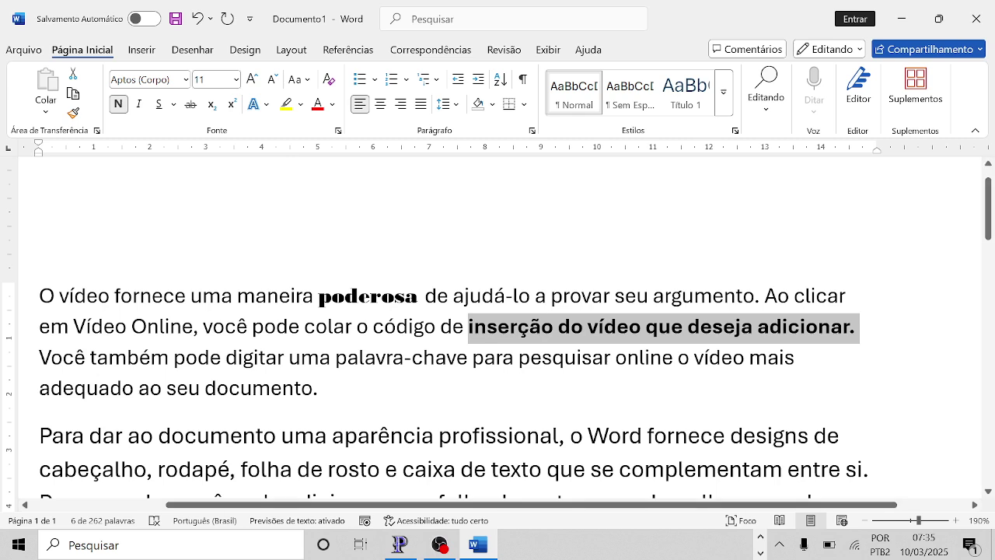
Give the phrase "a provar seu argumento" in the first line the dark teal theme font colour and make it bold
drag(535, 295, 754, 296)
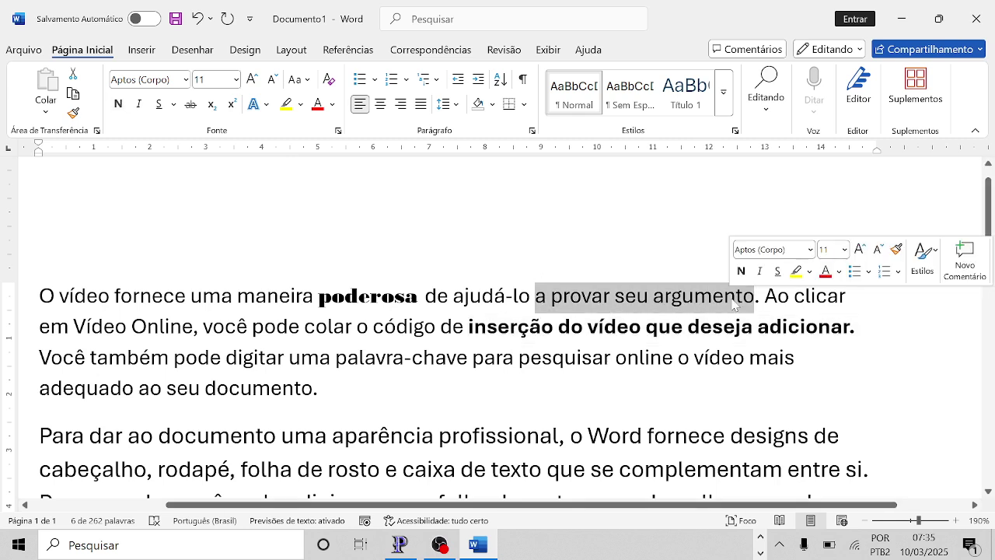
click(332, 104)
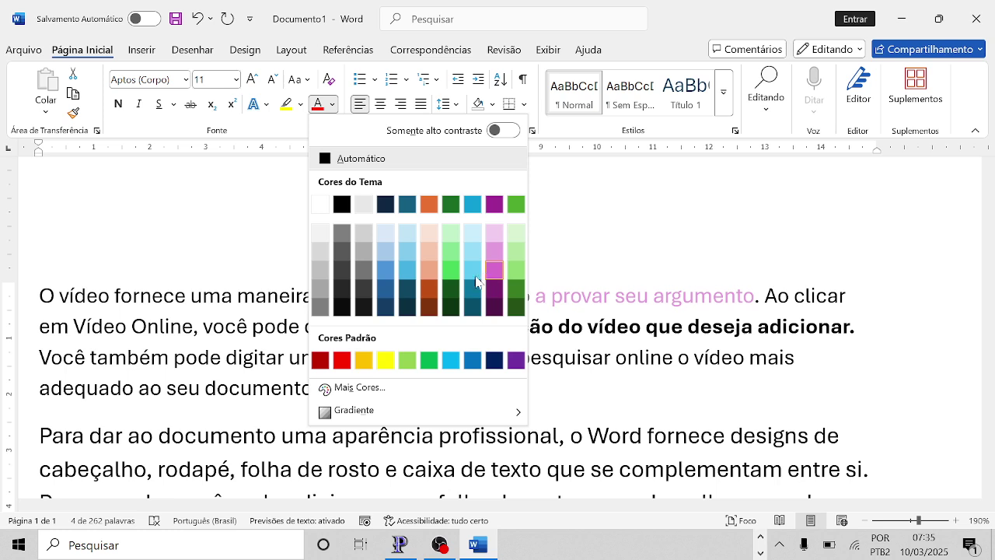
click(409, 205)
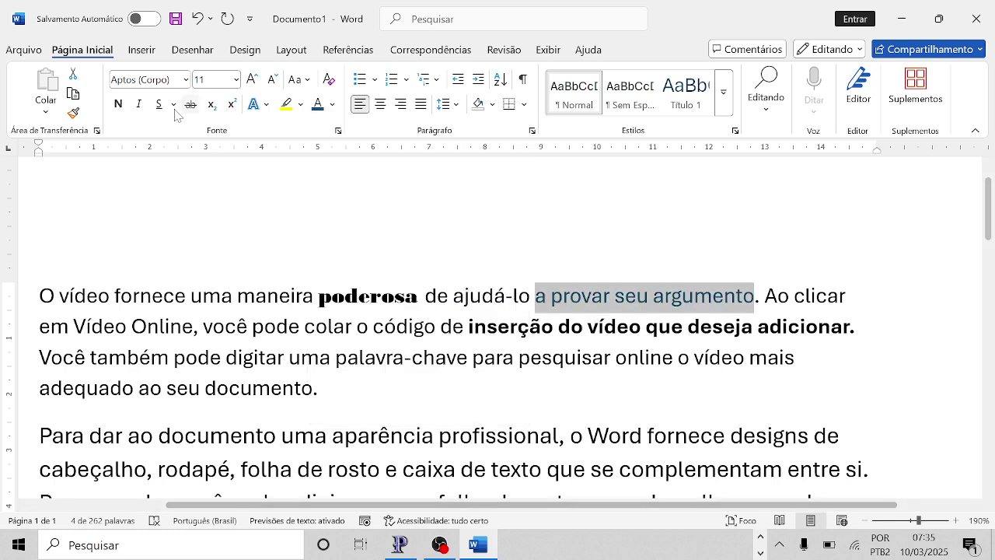
click(119, 104)
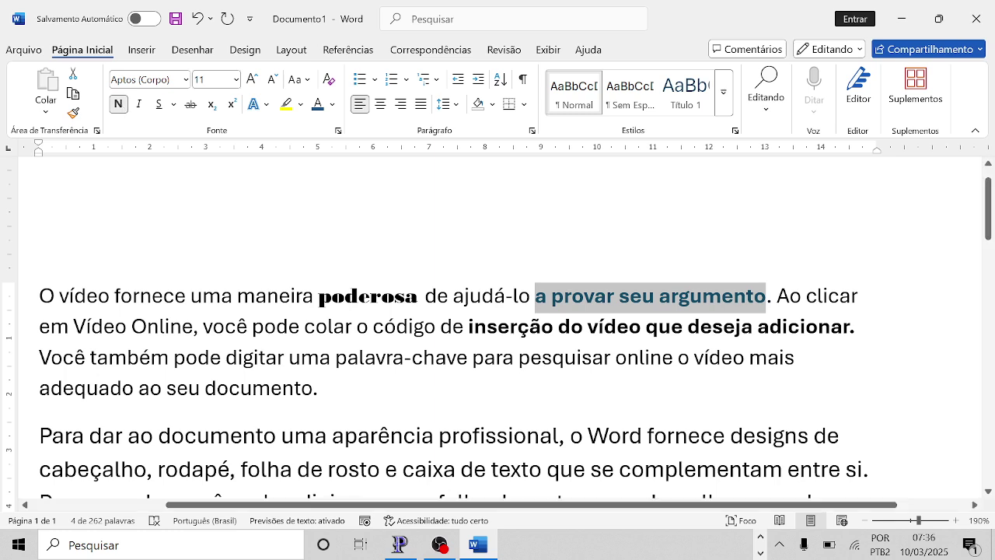
Italicize the phrase "fornece uma maneira" in the first line of the first paragraph
drag(114, 296, 313, 296)
click(139, 104)
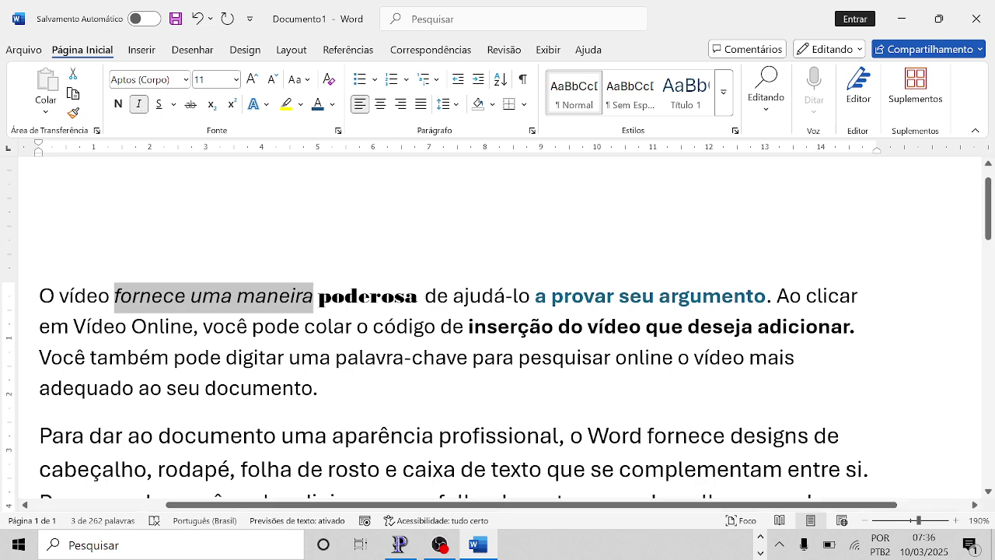
Zoom the document in and out to view the formatted first paragraph, settling at 220%
click(956, 521)
click(955, 520)
click(956, 520)
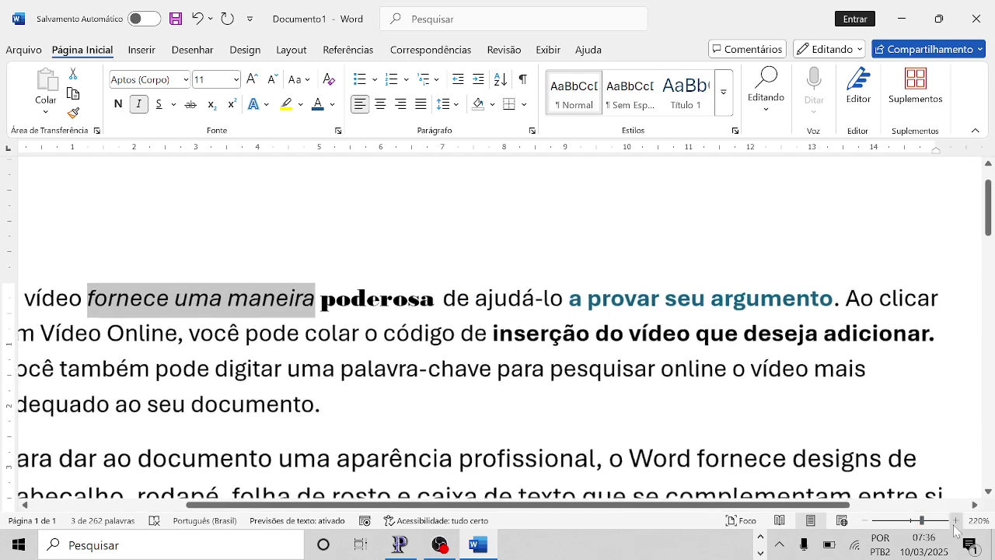
click(955, 520)
click(955, 520)
click(956, 520)
click(955, 520)
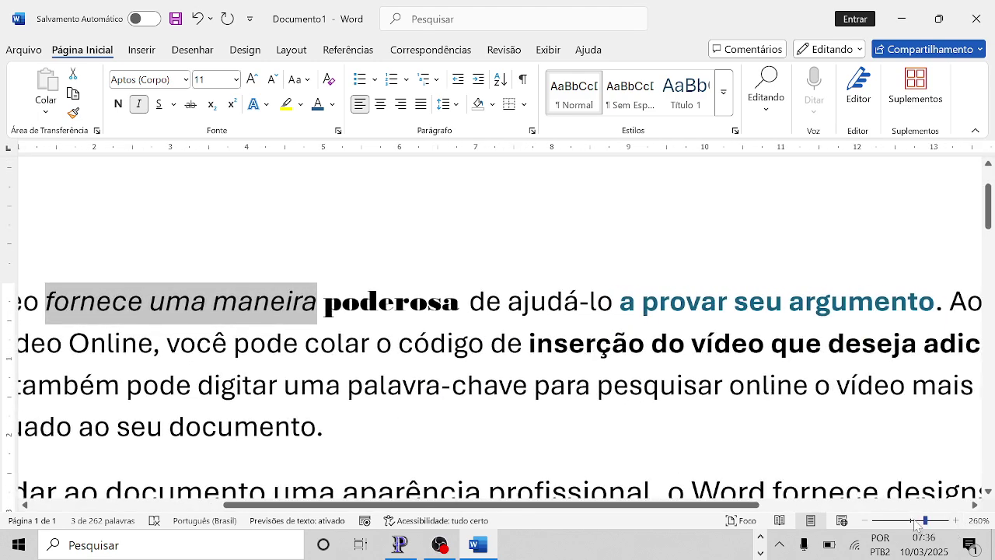
click(864, 520)
click(865, 520)
click(864, 520)
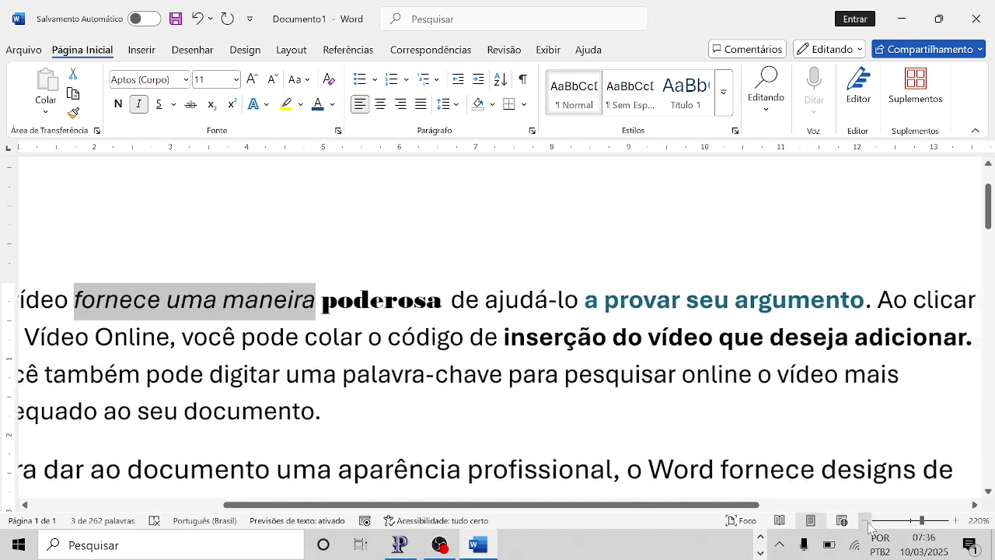
click(865, 520)
click(864, 520)
click(958, 520)
click(957, 520)
click(957, 520)
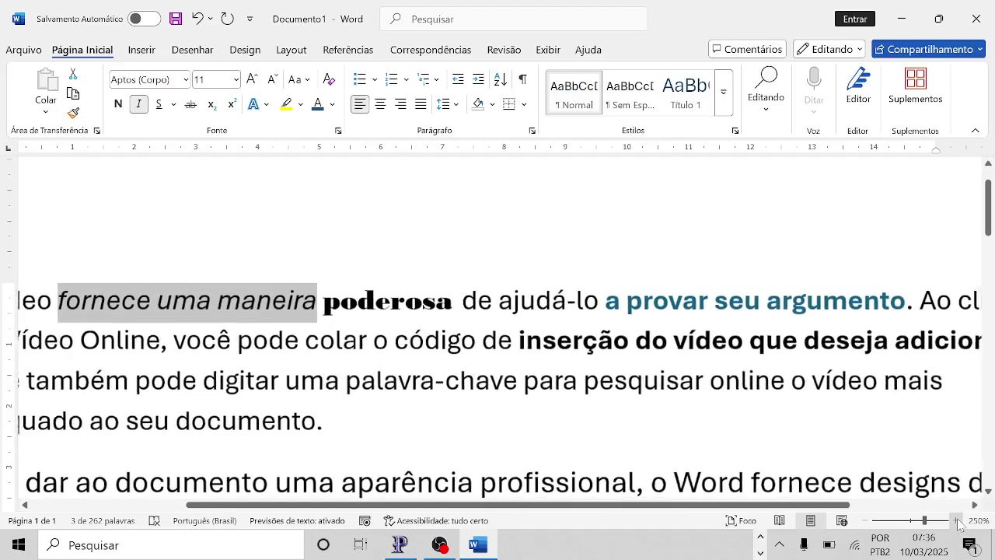
click(957, 520)
double_click(865, 520)
click(864, 520)
double_click(864, 521)
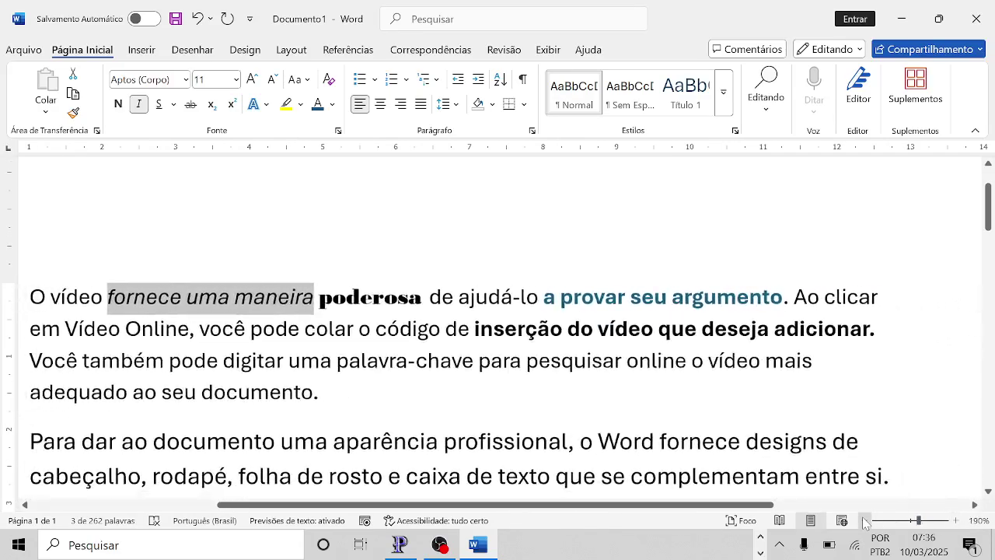
click(865, 521)
double_click(865, 521)
click(864, 520)
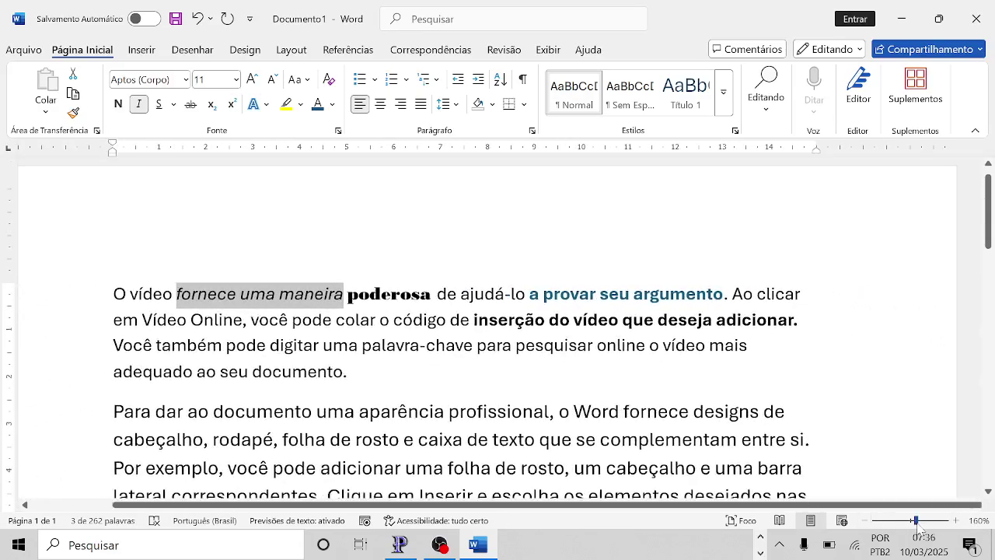
click(957, 521)
click(957, 521)
click(957, 521)
click(957, 521)
click(957, 521)
click(957, 521)
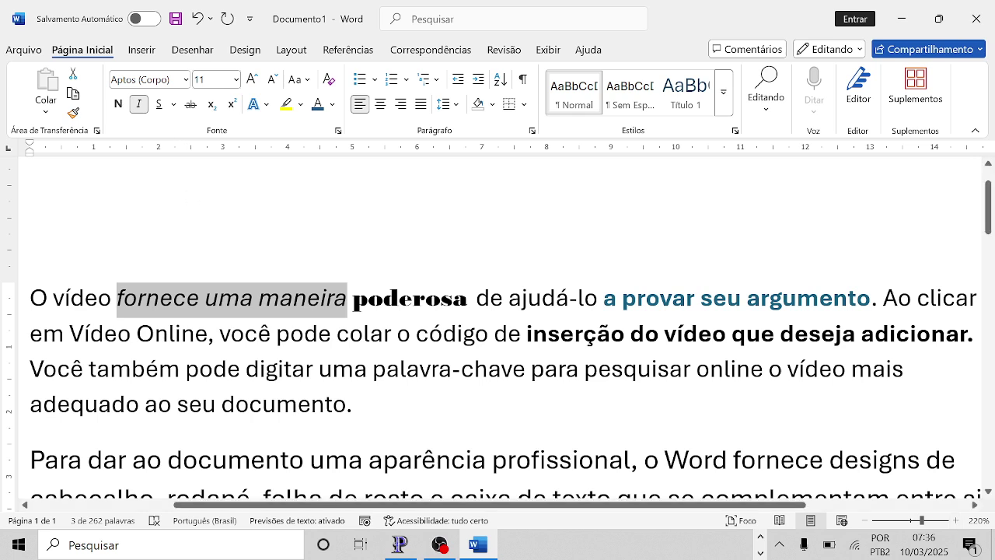
Underline the word "palavra-chave" in the third line of the first paragraph
drag(374, 368, 531, 369)
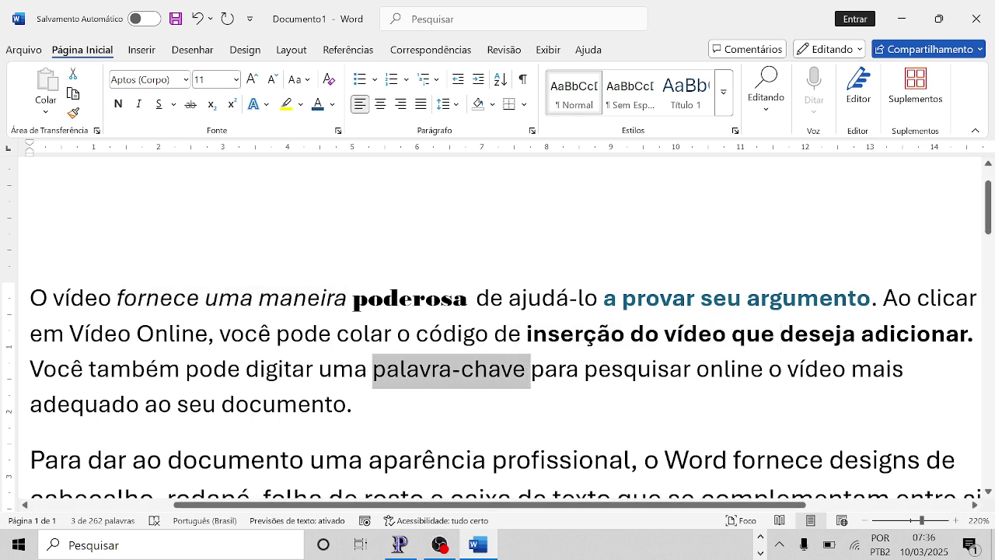
click(159, 104)
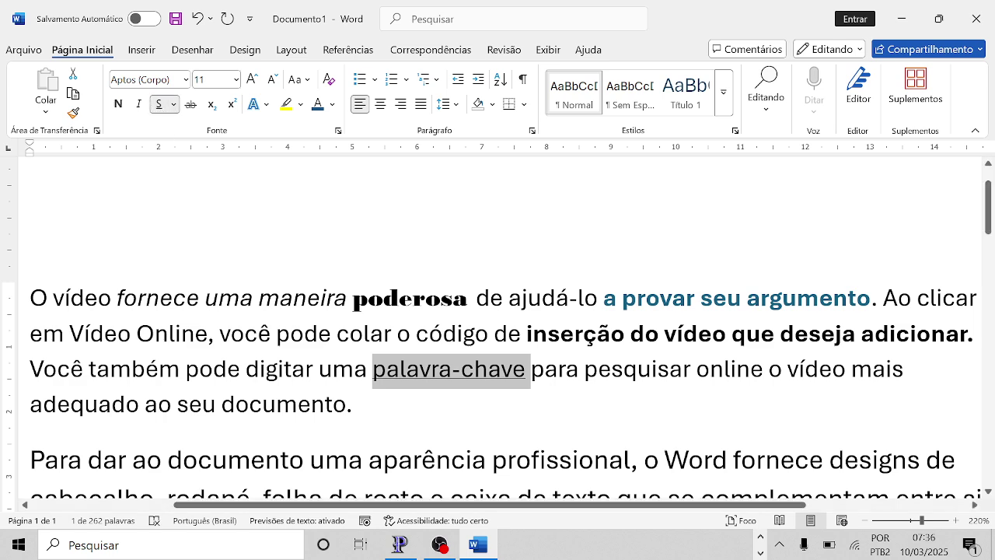
click(354, 404)
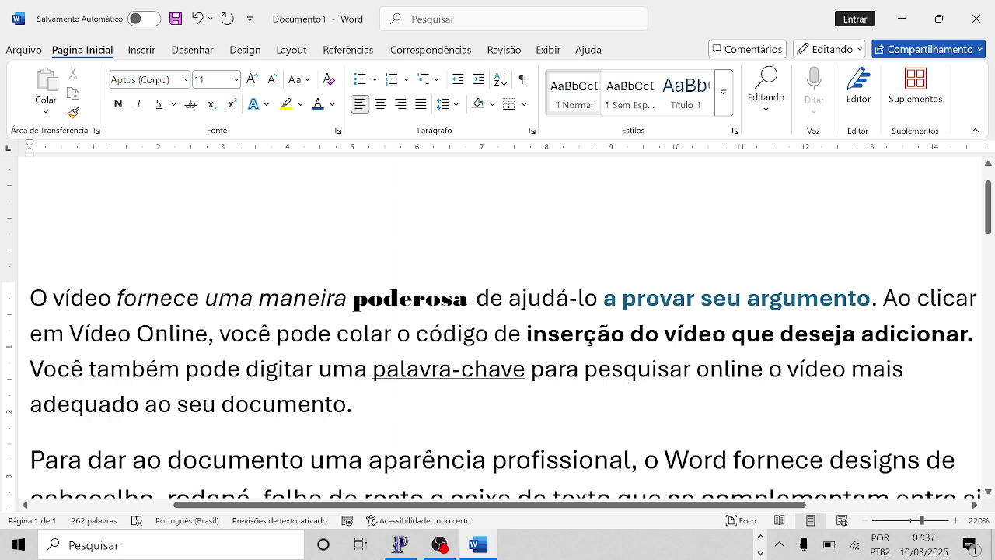
Apply strikethrough to only the word "maneira" in the first line of the first paragraph
drag(53, 298, 342, 295)
click(341, 295)
drag(258, 298, 352, 298)
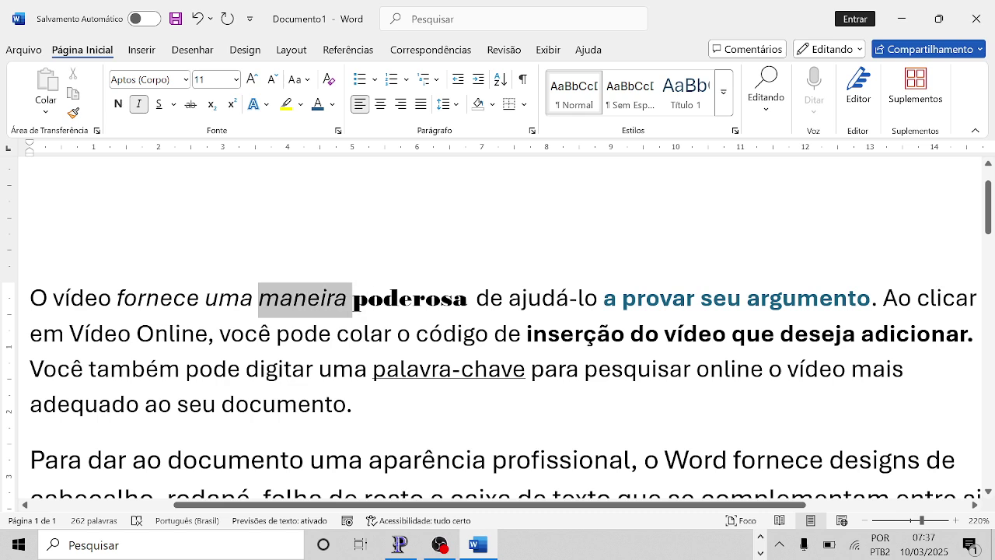
click(190, 106)
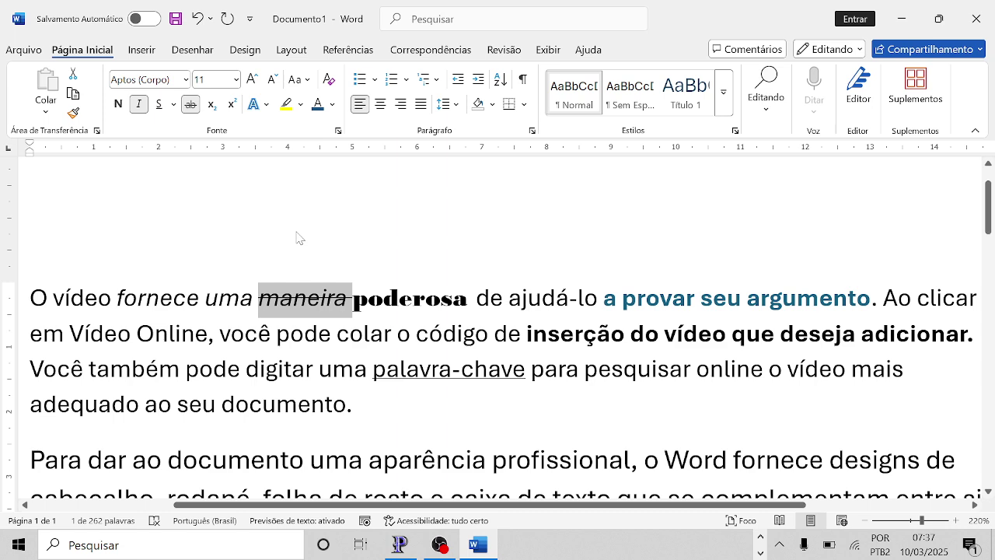
click(384, 299)
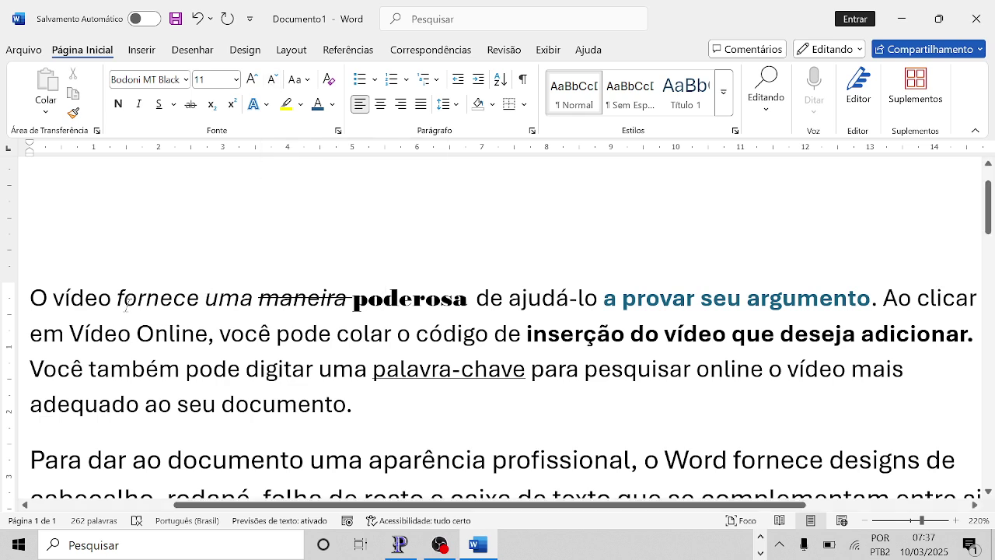
Try enlarging "O vídeo fornece" in the first line stepwise to size 20, and shrink it back to 11
drag(29, 298, 204, 298)
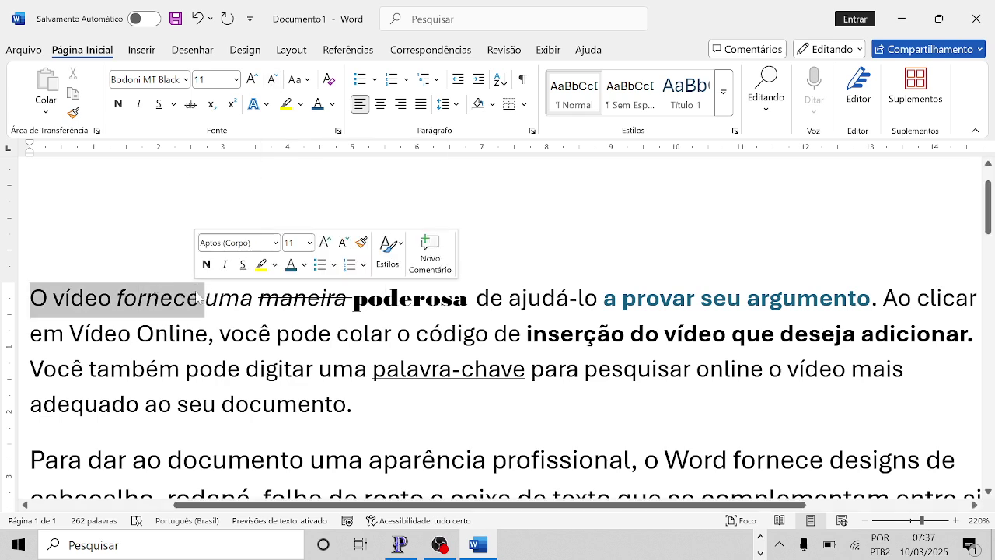
click(252, 88)
click(253, 88)
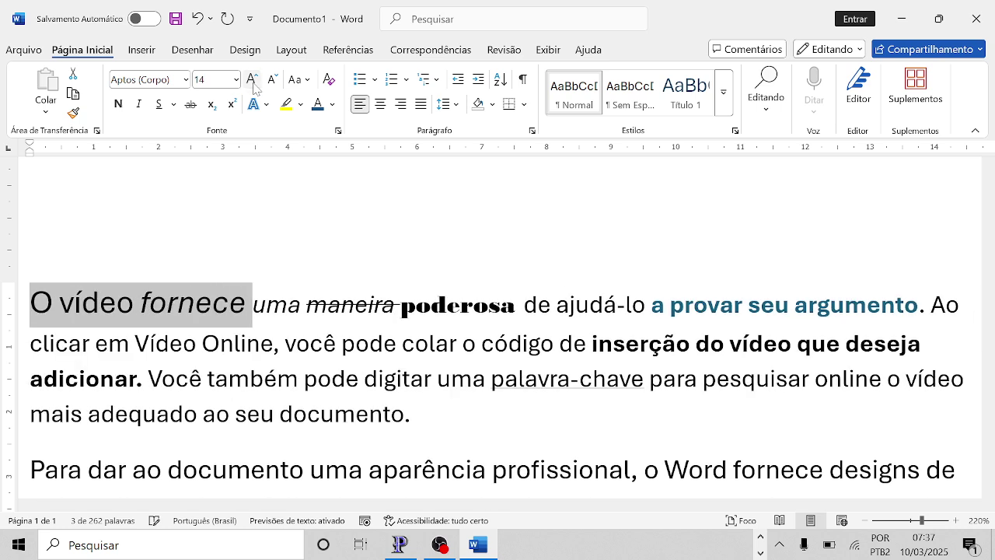
click(252, 80)
click(254, 81)
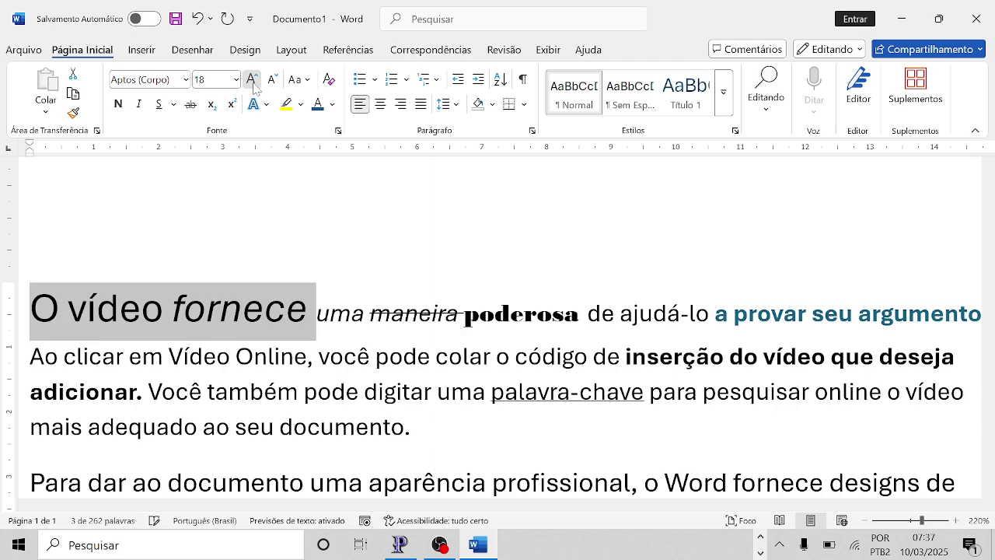
click(254, 81)
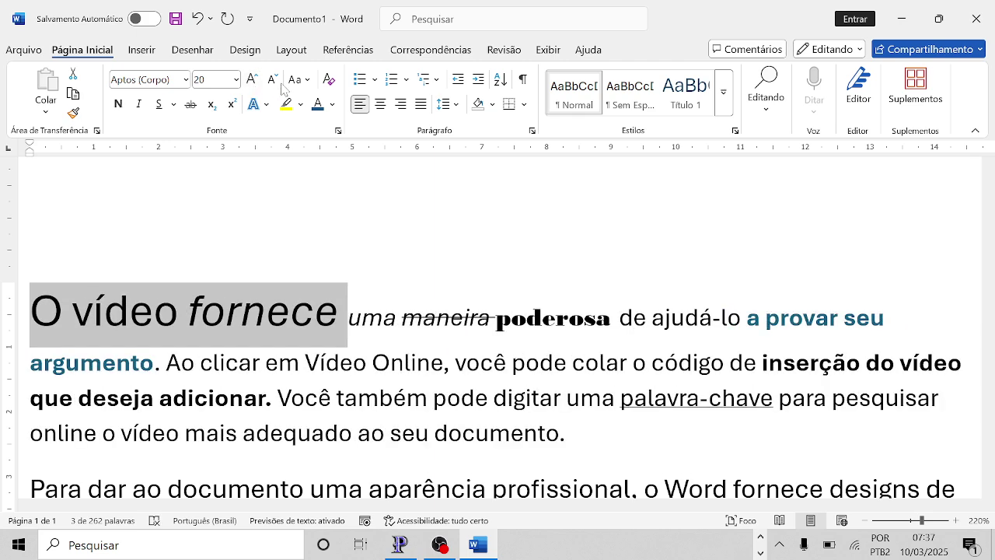
click(273, 81)
click(274, 81)
click(274, 81)
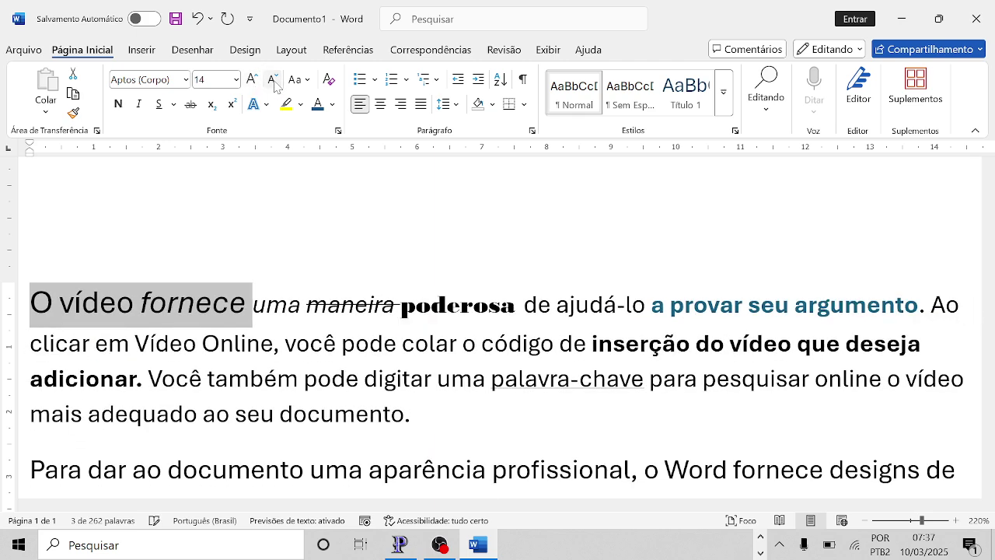
click(274, 81)
click(274, 81)
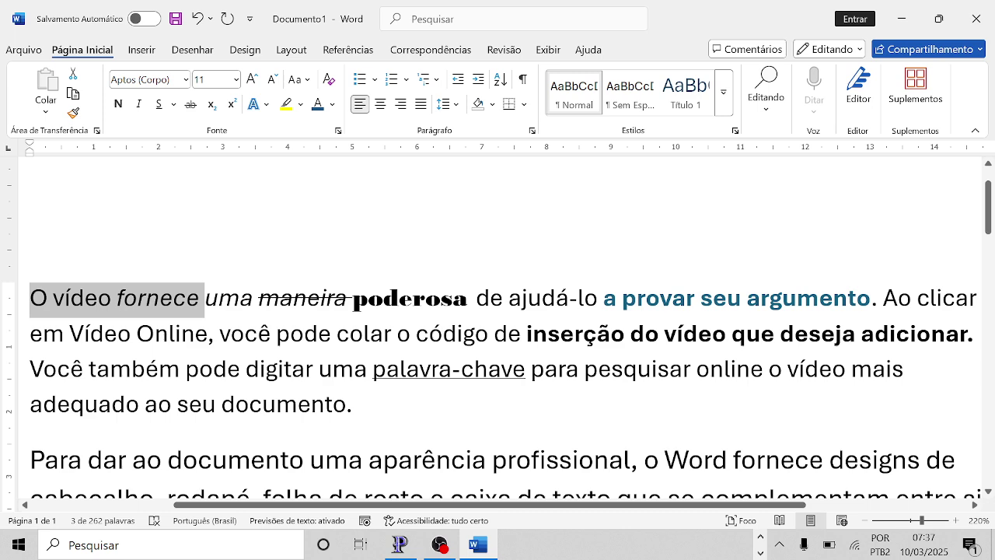
key(ctrl+Down)
key(ctrl+shift+Left)
key(ctrl+shift+Left)
key(ctrl+shift+Left)
key(ctrl+shift+Right)
key(ctrl+shift+Right)
key(ctrl+shift+Right)
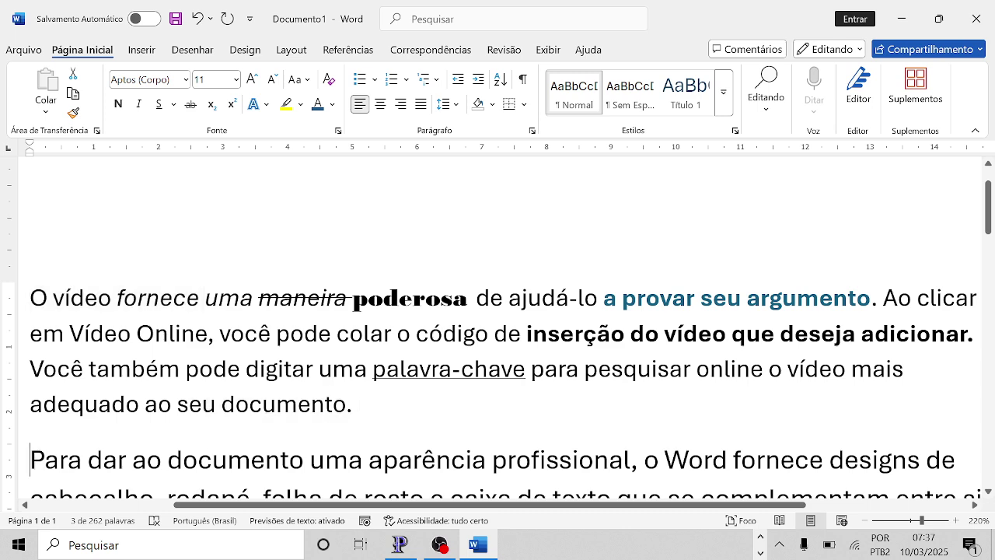
Preview the text effects on the whole first paragraph, including the Reflexo and Estilos de Número options, without applying any
drag(31, 297, 365, 405)
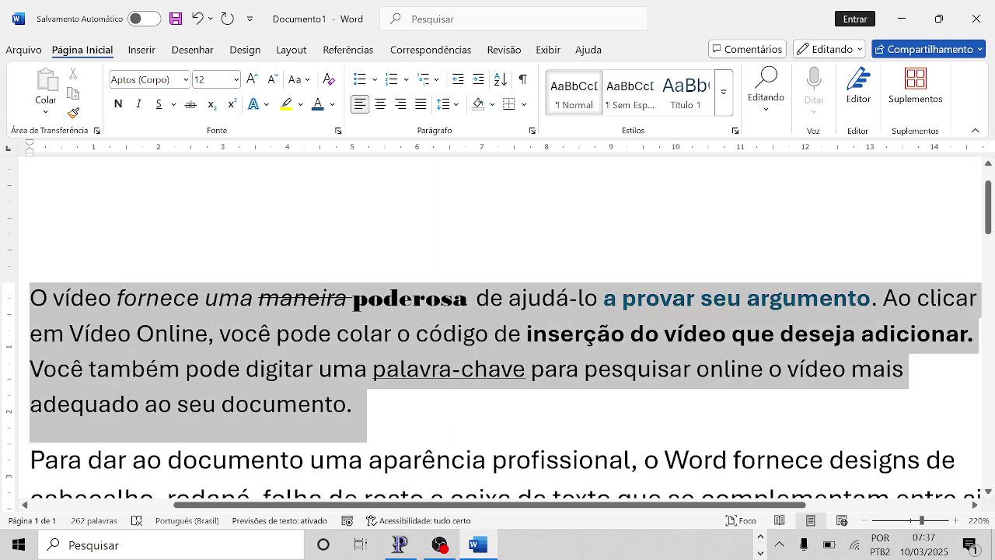
click(259, 103)
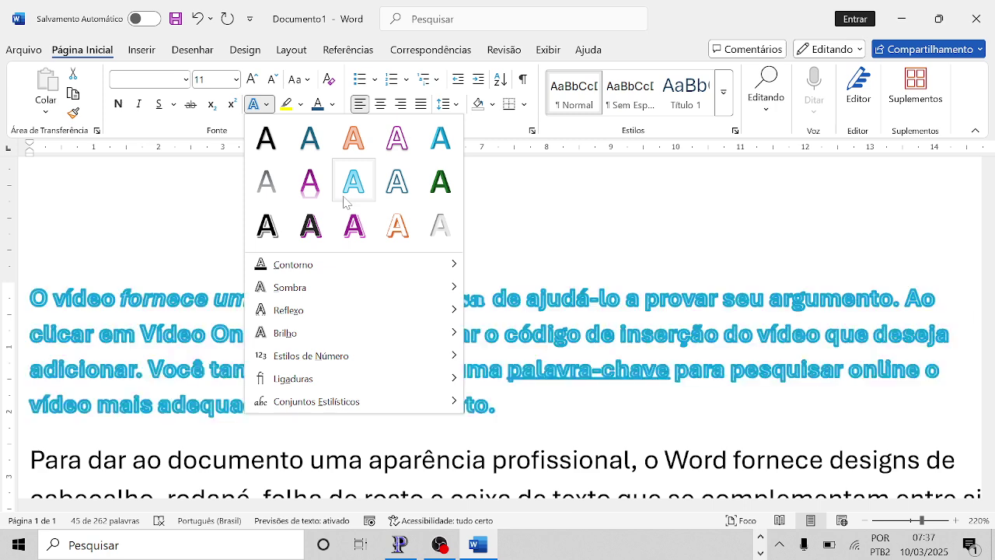
mouse_move(305, 268)
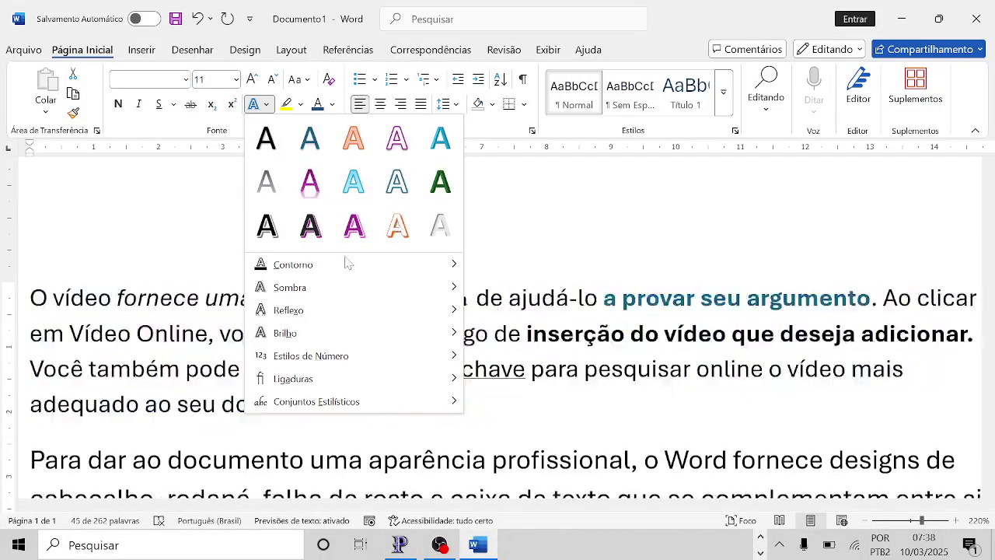
mouse_move(309, 310)
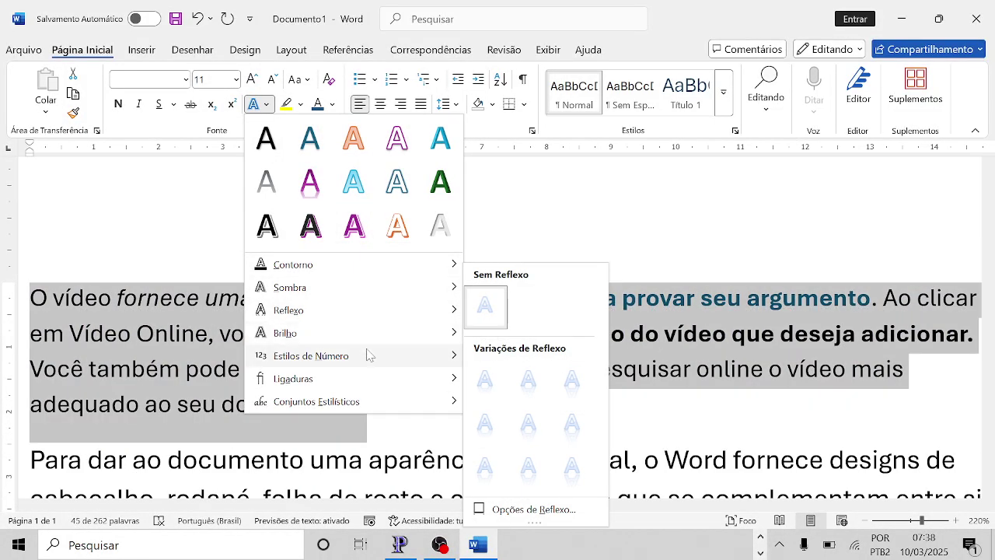
mouse_move(369, 356)
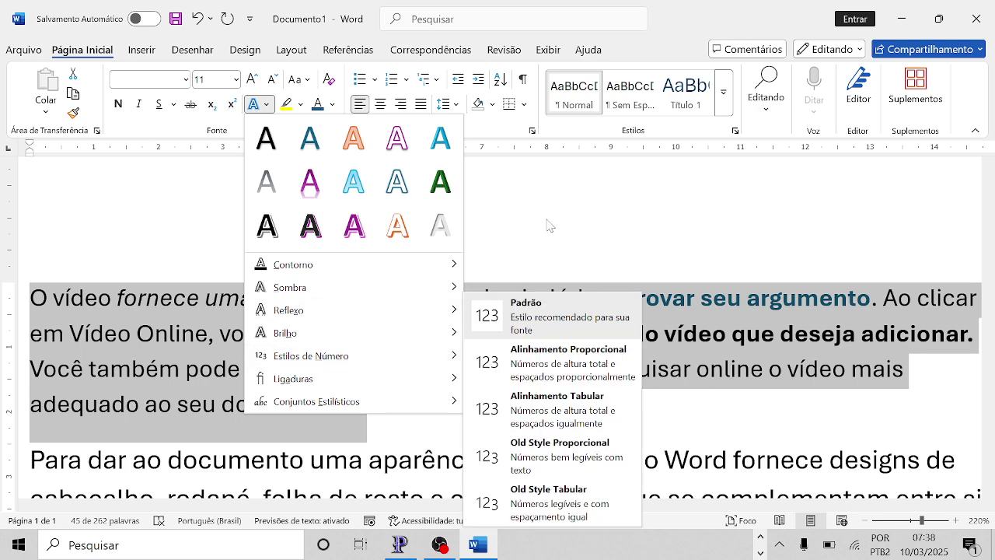
click(200, 173)
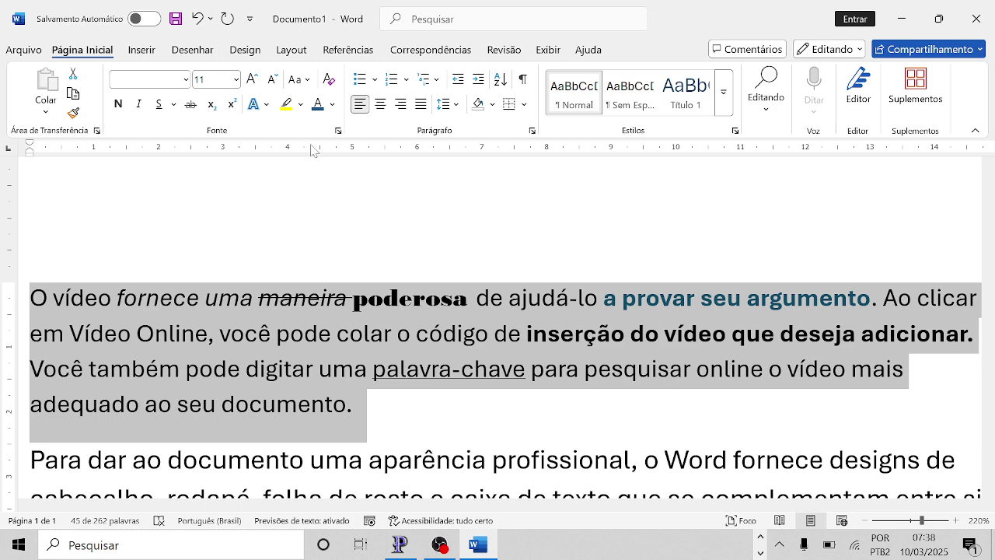
View the available text highlight colours for the first paragraph without applying one, and clear the selection
click(301, 109)
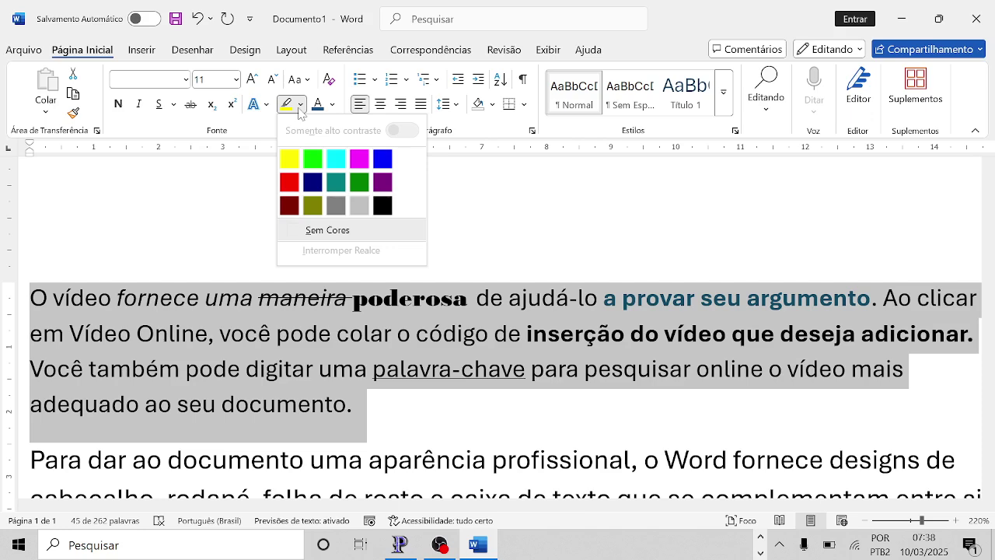
click(537, 247)
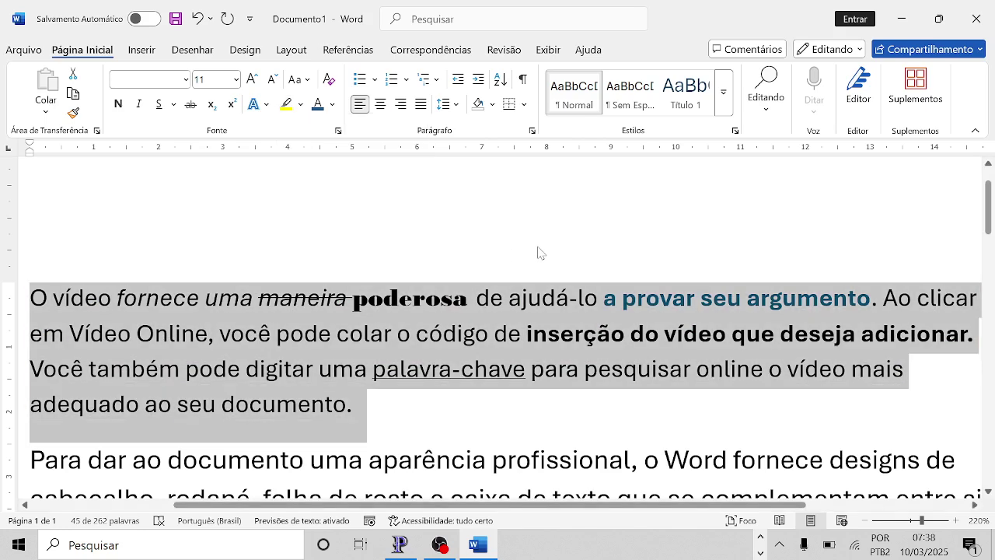
click(96, 321)
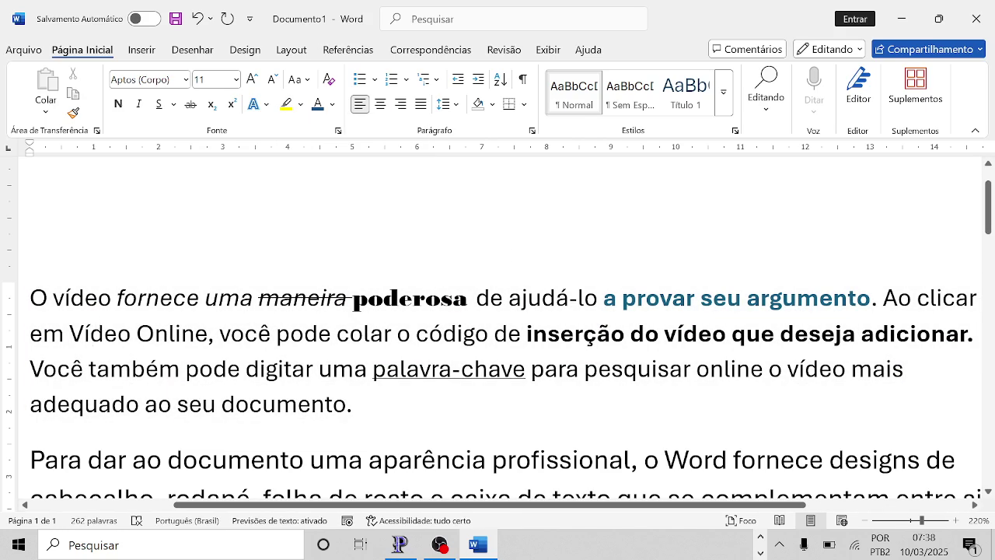
Try a turquoise text highlight on the whole first paragraph, and undo it
drag(29, 298, 365, 406)
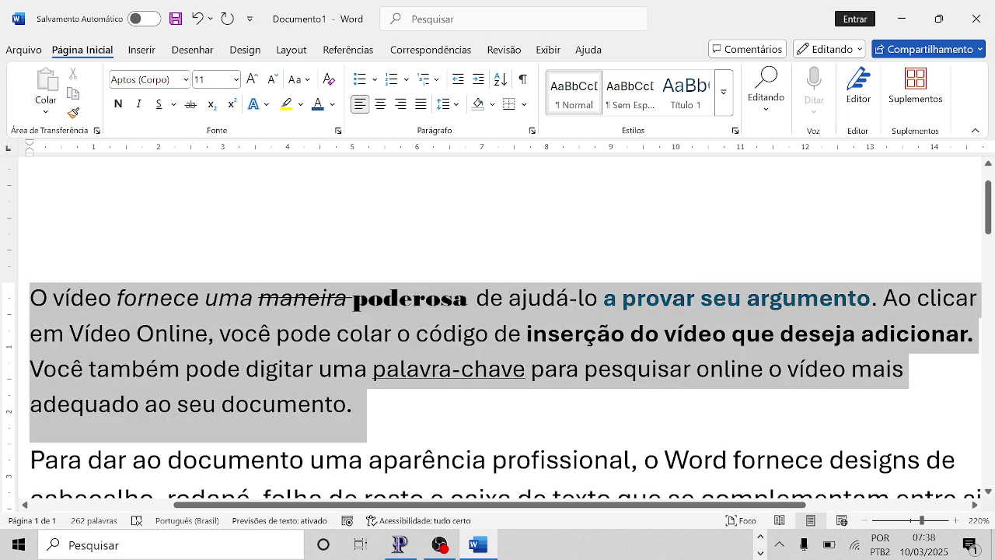
click(300, 105)
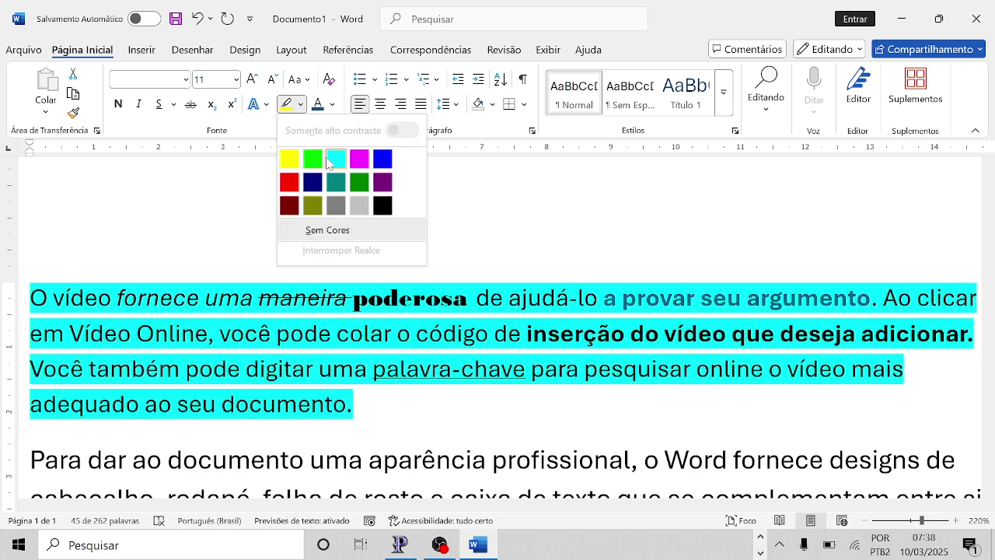
click(339, 156)
click(509, 298)
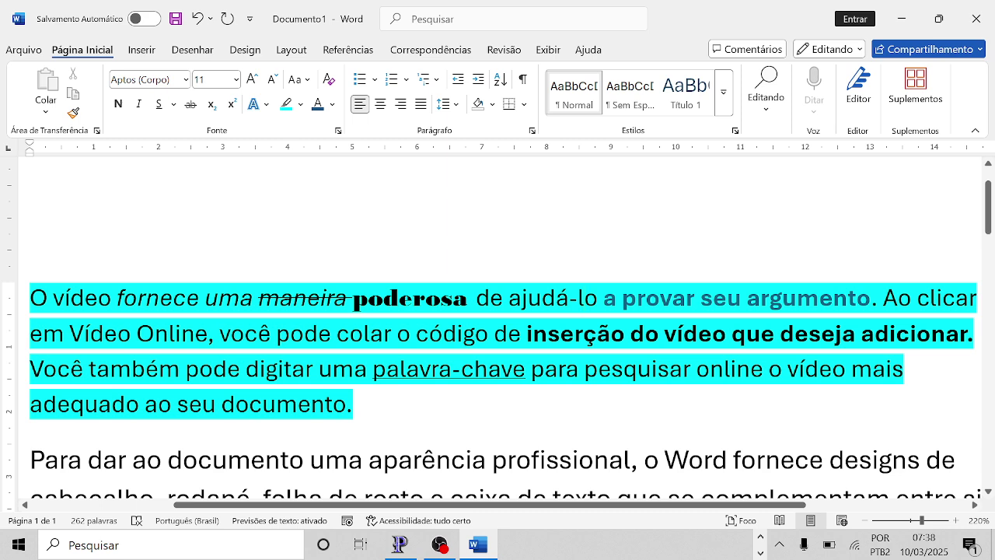
key(ctrl+z)
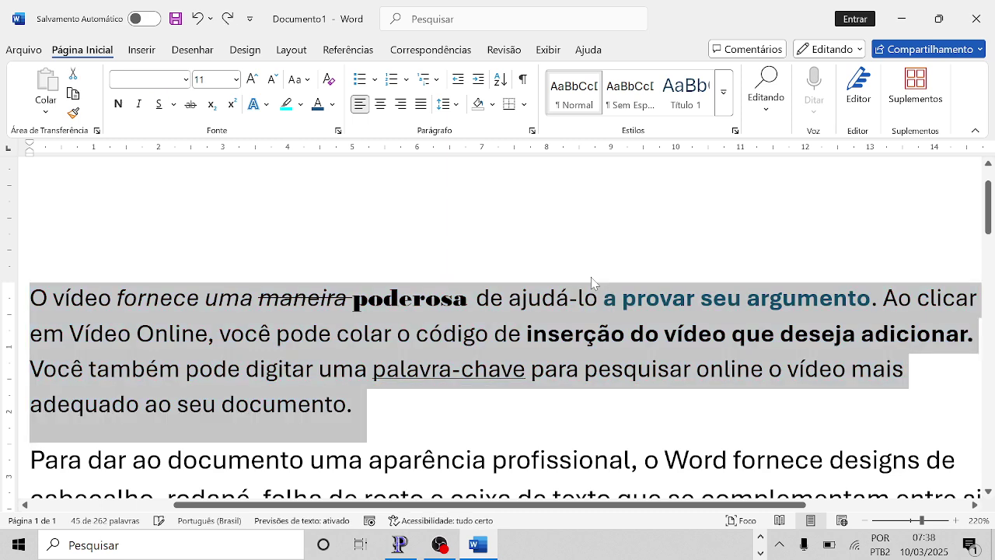
Recolour all text of the first paragraph with the custom light purple font colour #9C8DF7
click(332, 106)
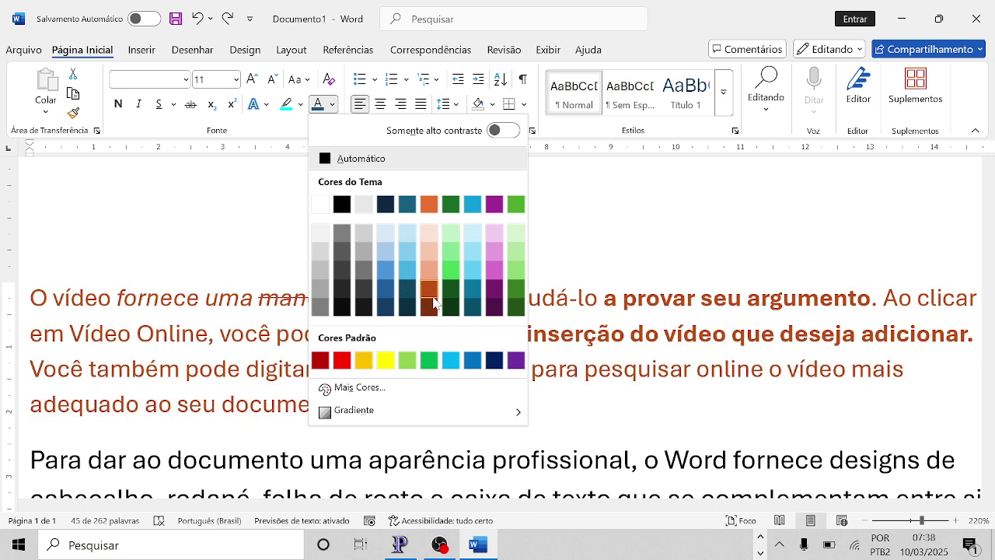
click(354, 386)
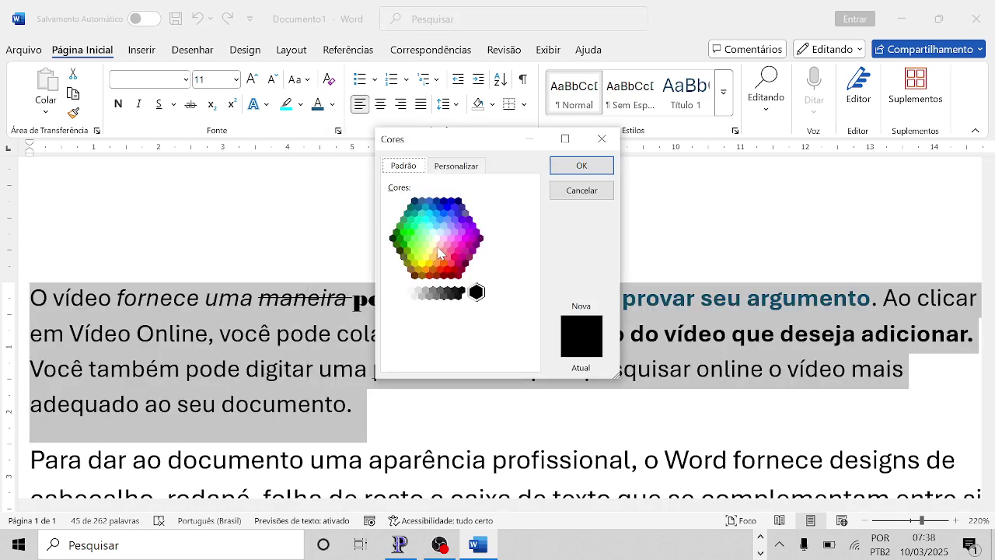
click(444, 249)
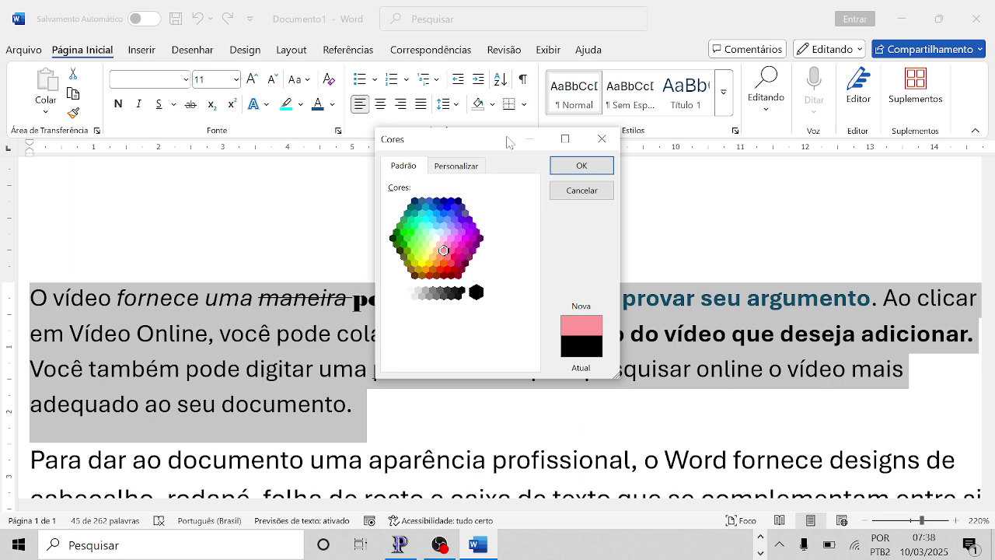
click(471, 166)
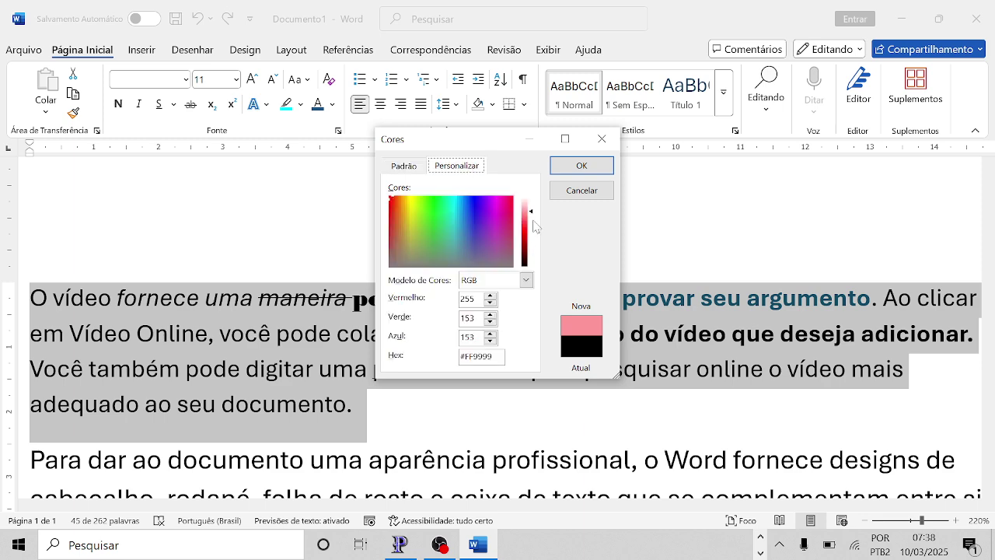
drag(533, 210, 533, 242)
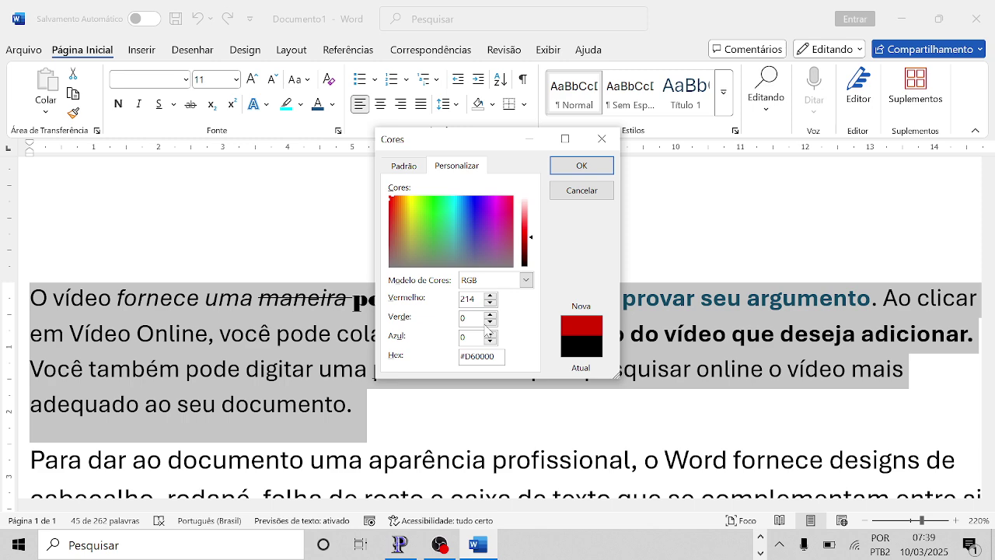
click(476, 226)
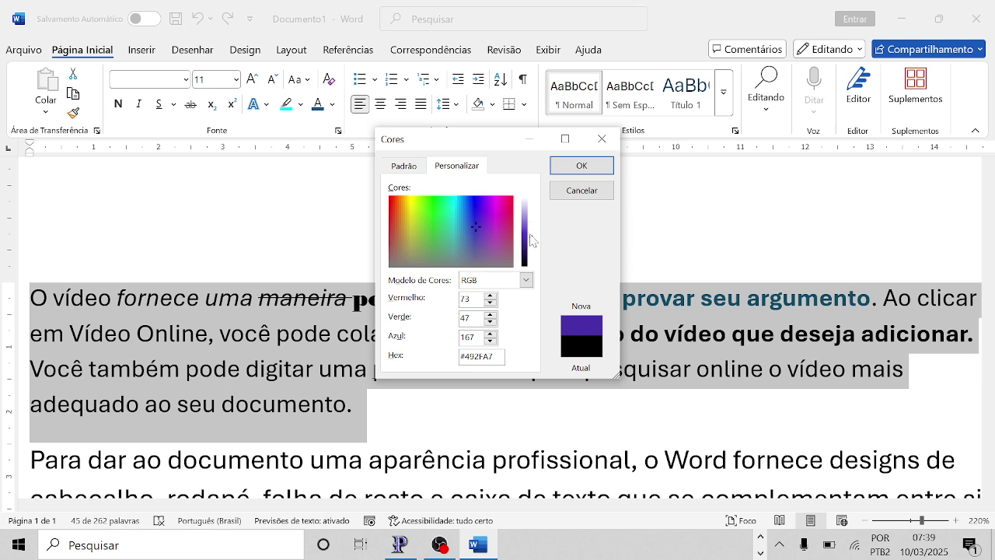
click(475, 207)
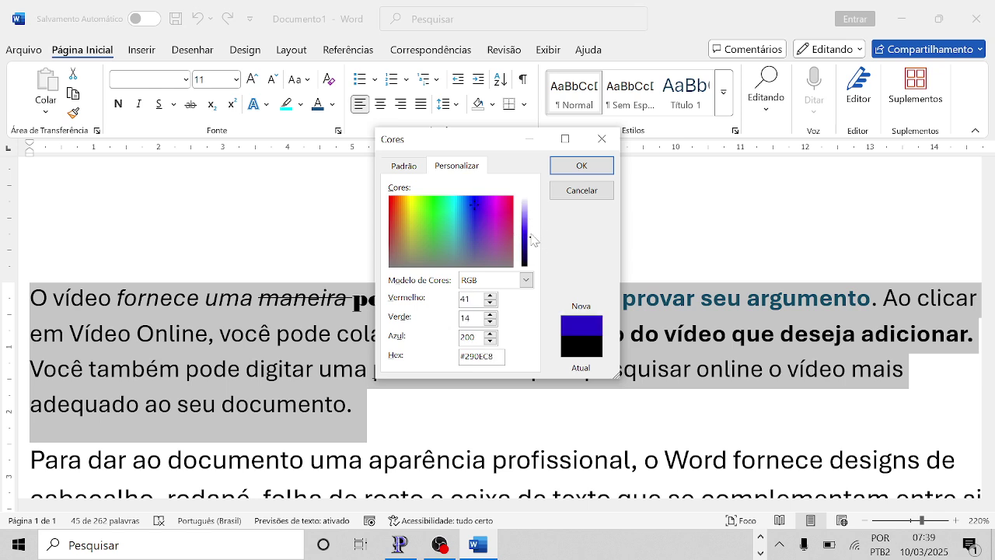
drag(532, 237, 531, 219)
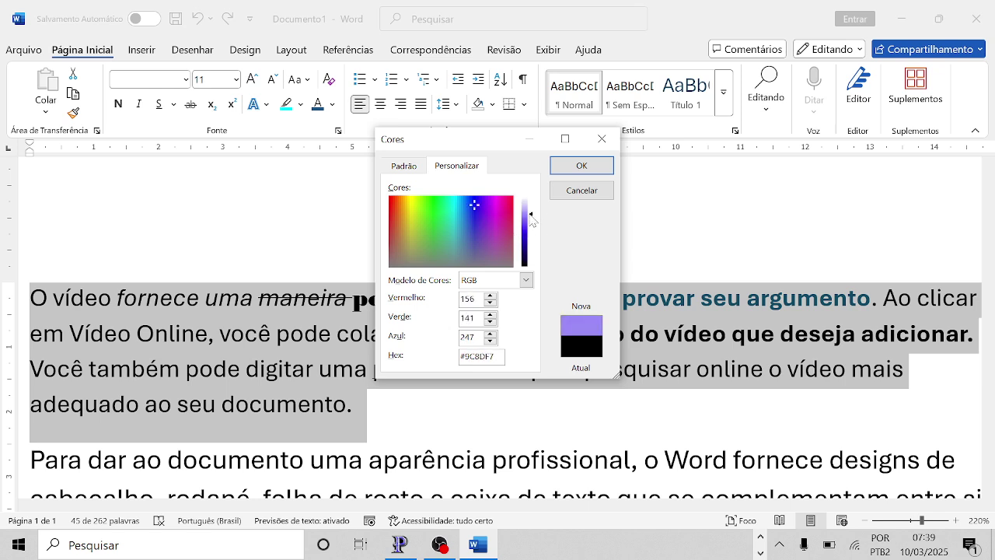
click(582, 166)
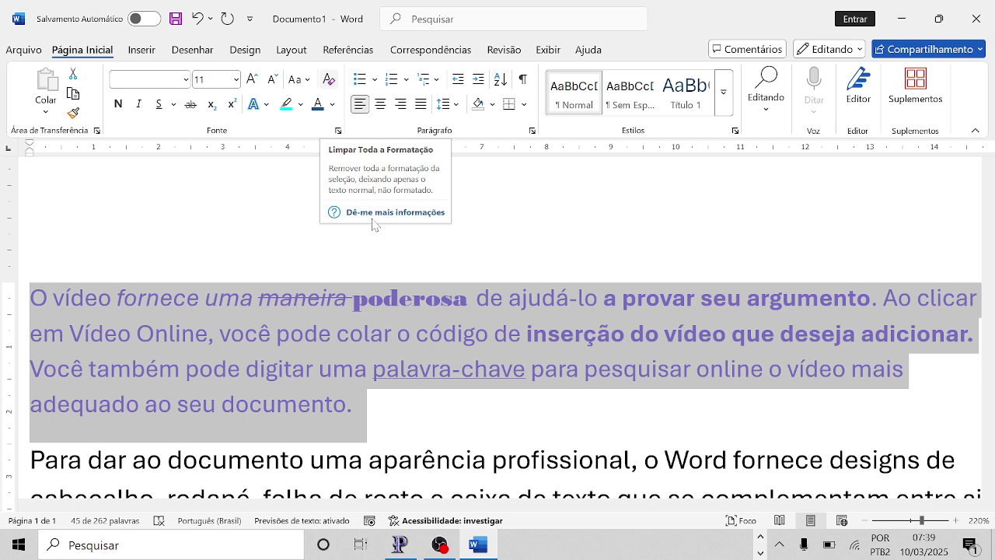
click(433, 544)
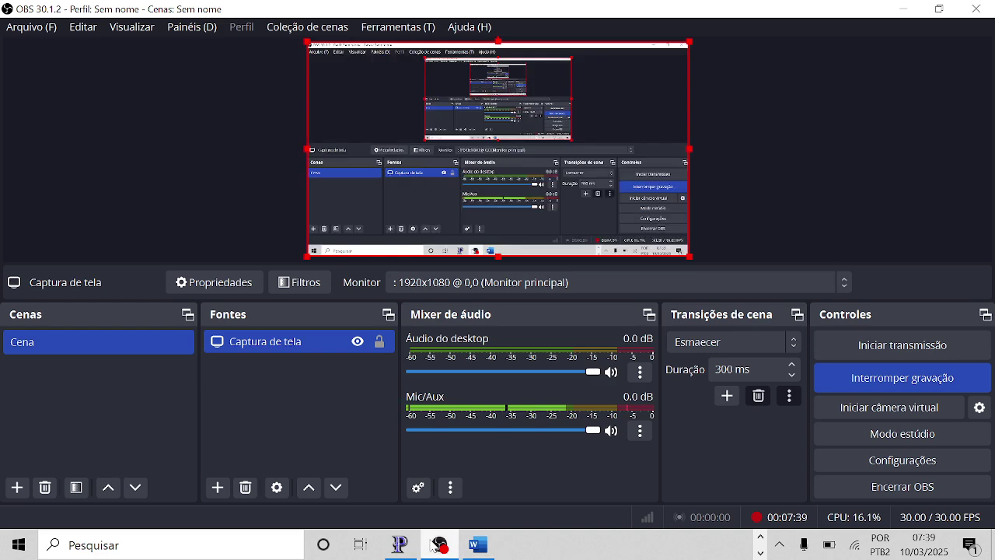
click(474, 545)
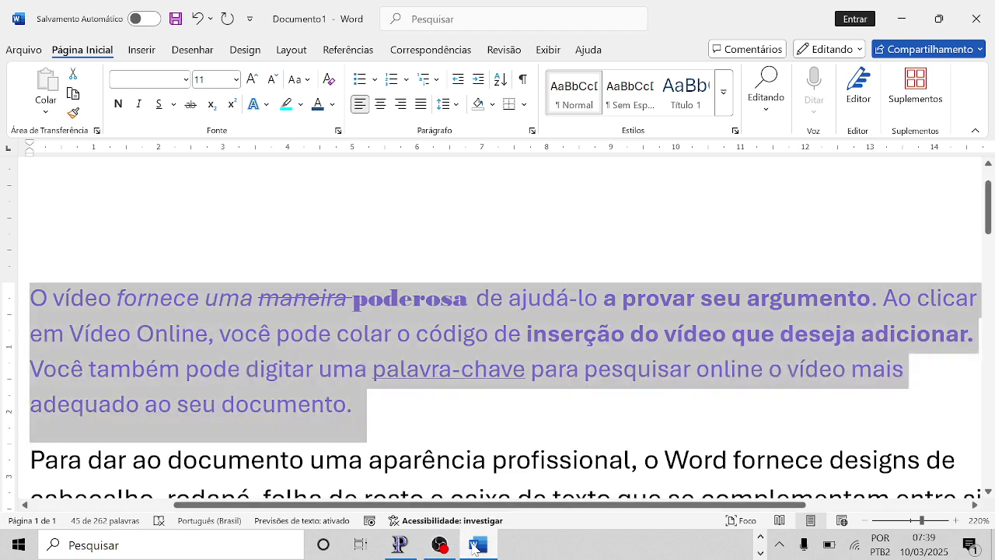
Try clearing all formatting from the first paragraph, and undo it
click(380, 325)
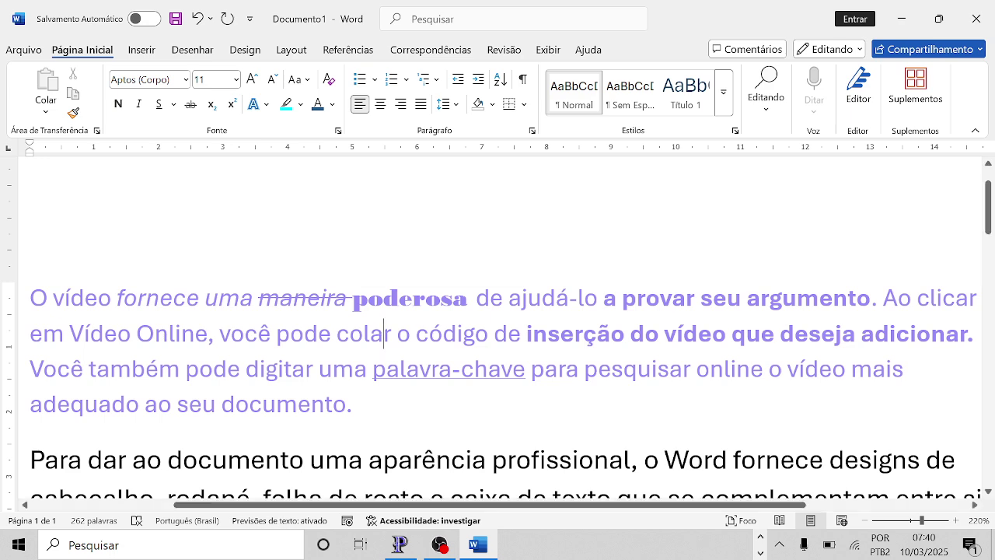
triple_click(381, 327)
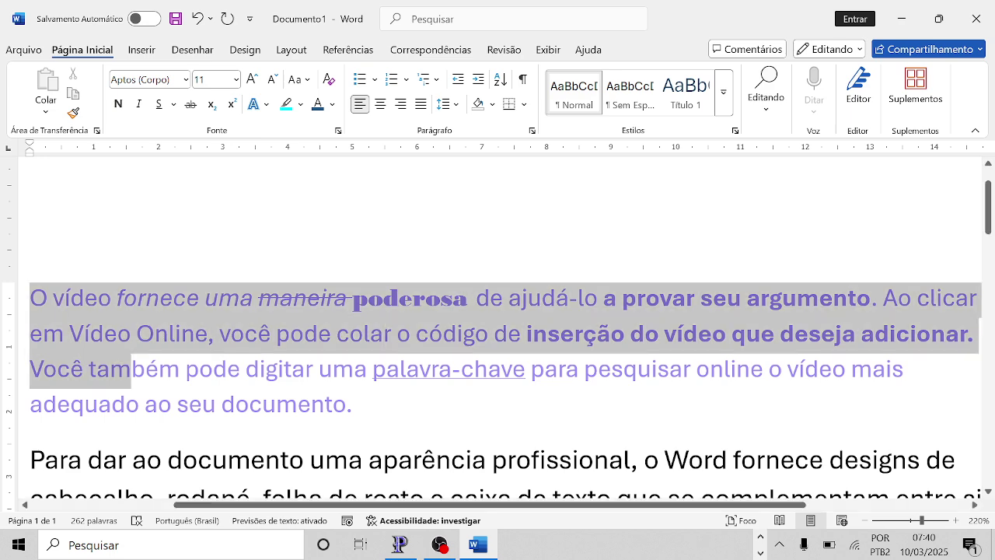
click(330, 80)
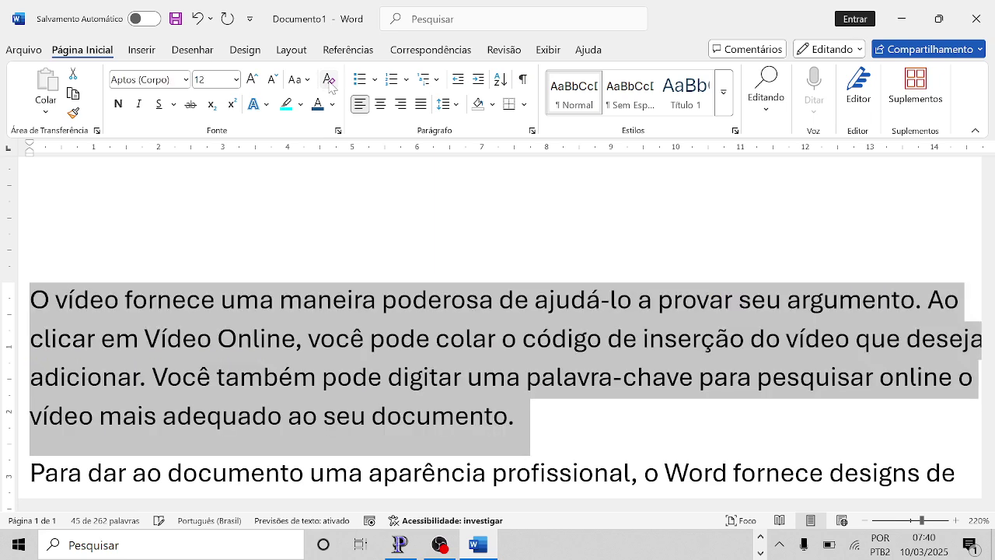
click(382, 184)
key(ctrl+z)
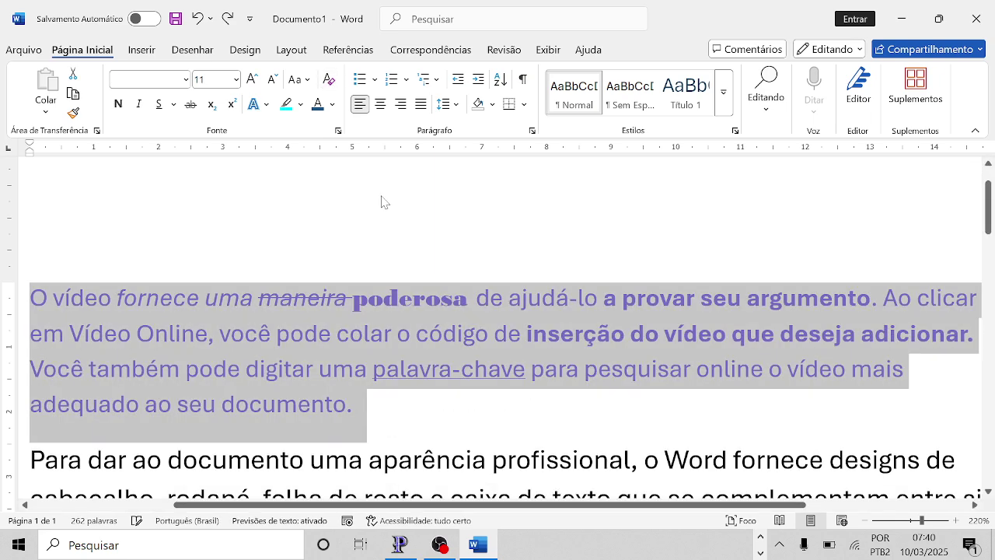
Clear all formatting from the whole first paragraph, leaving plain text, and deselect it
drag(39, 303, 360, 412)
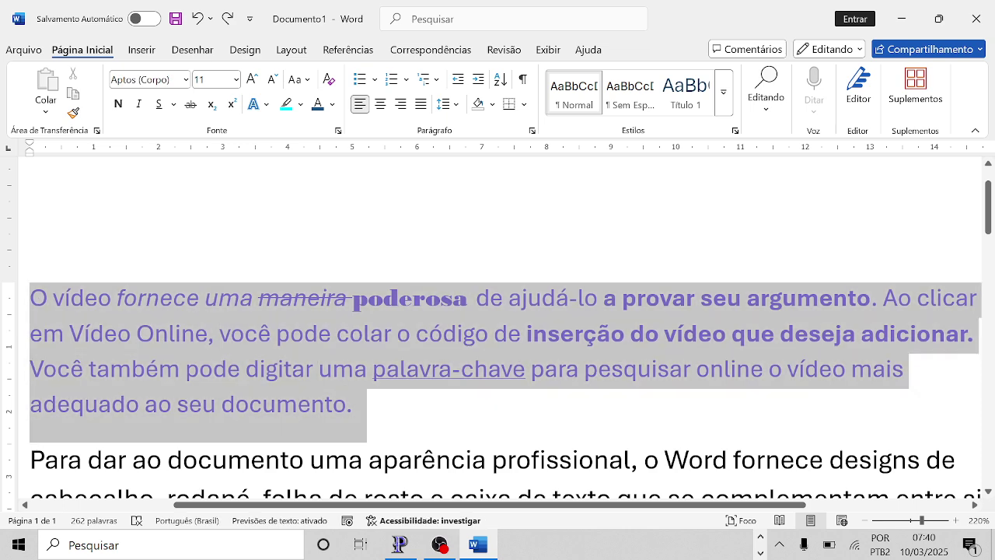
click(330, 80)
click(379, 171)
Insert blank space above the first paragraph and place the cursor on the empty line at the document's start
key(Left)
key(Left)
key(Left)
key(Left)
key(Left)
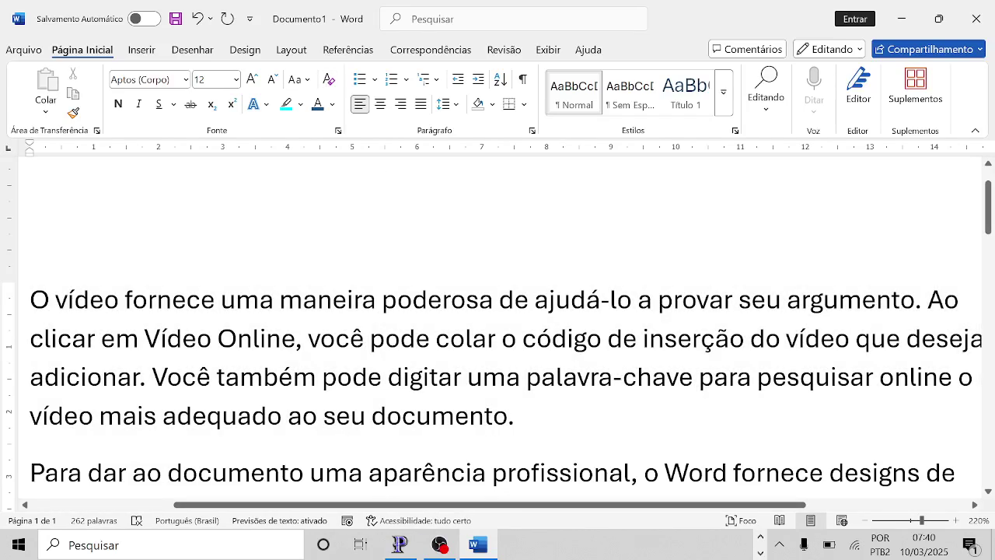
key(Left)
key(Left)
key(Left)
key(Left)
key(ctrl+Home)
key(Return)
key(Up)
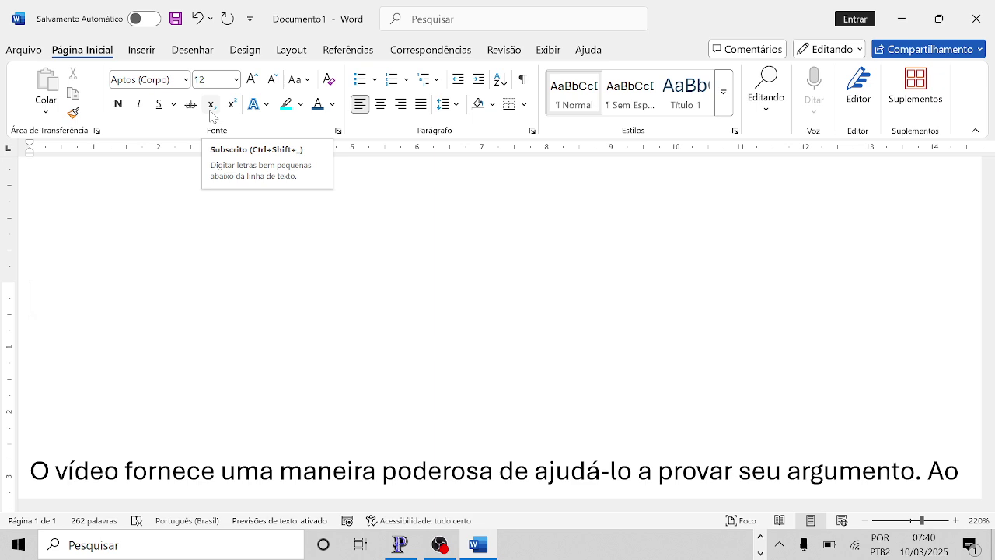
Enter the text "H2O" with a capital letter O on the empty first line
key(ctrl+shift+plus)
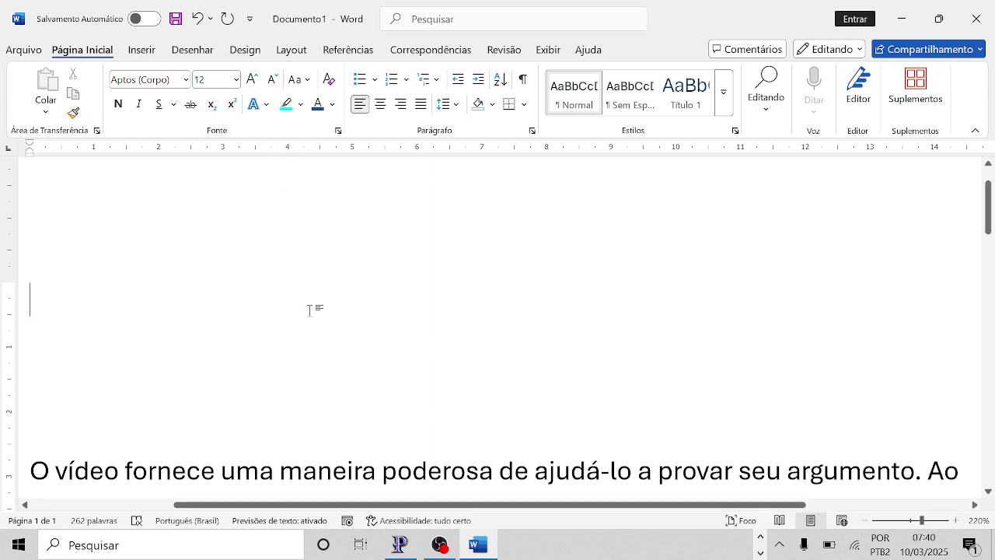
text(H)
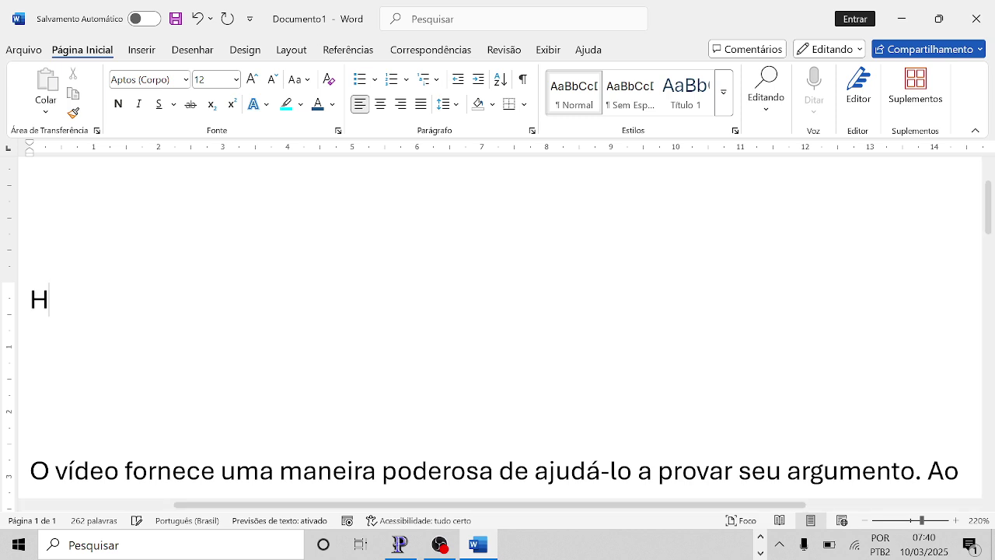
text(20)
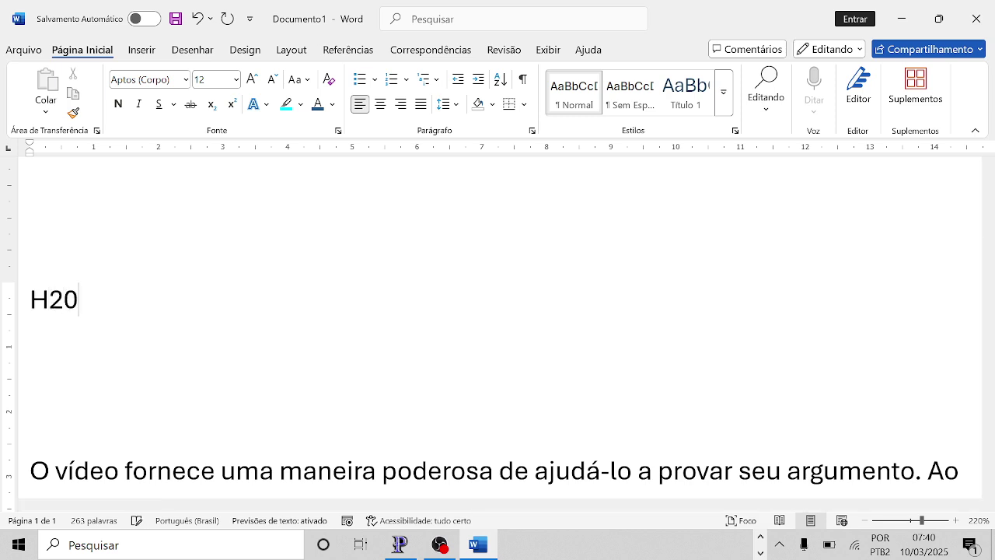
key(BackSpace)
text(O)
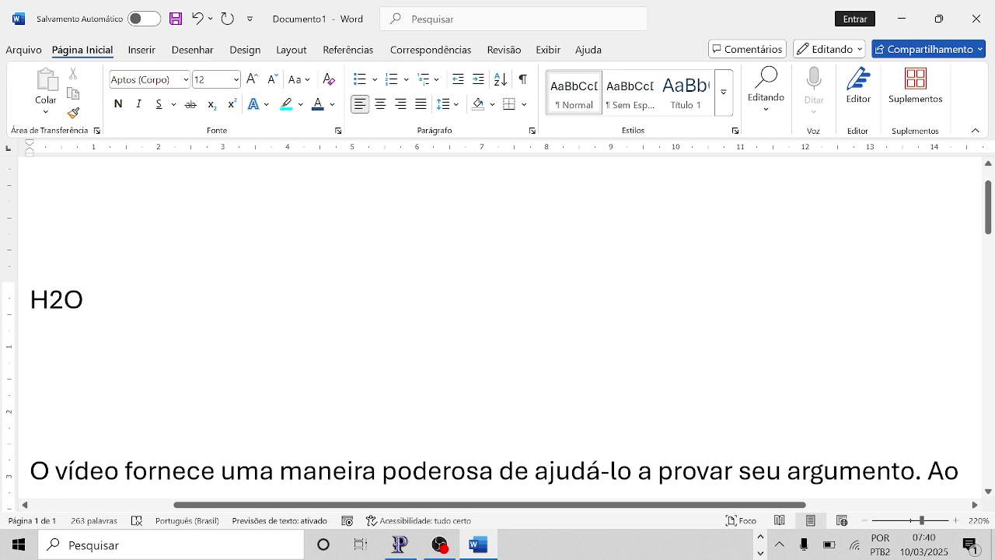
Format only the 2 in "H2O" as subscript
key(Left)
key(Left)
key(shift+Right)
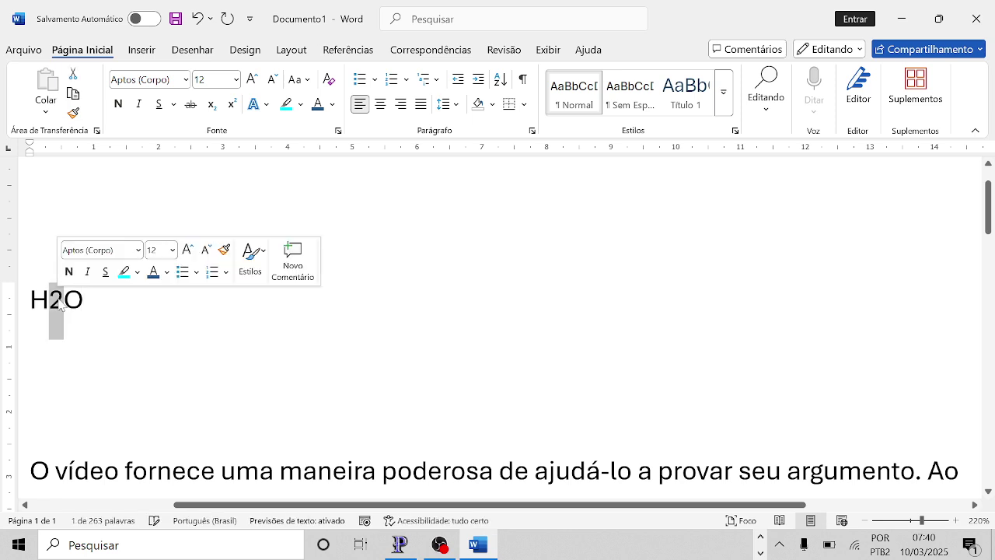
click(211, 104)
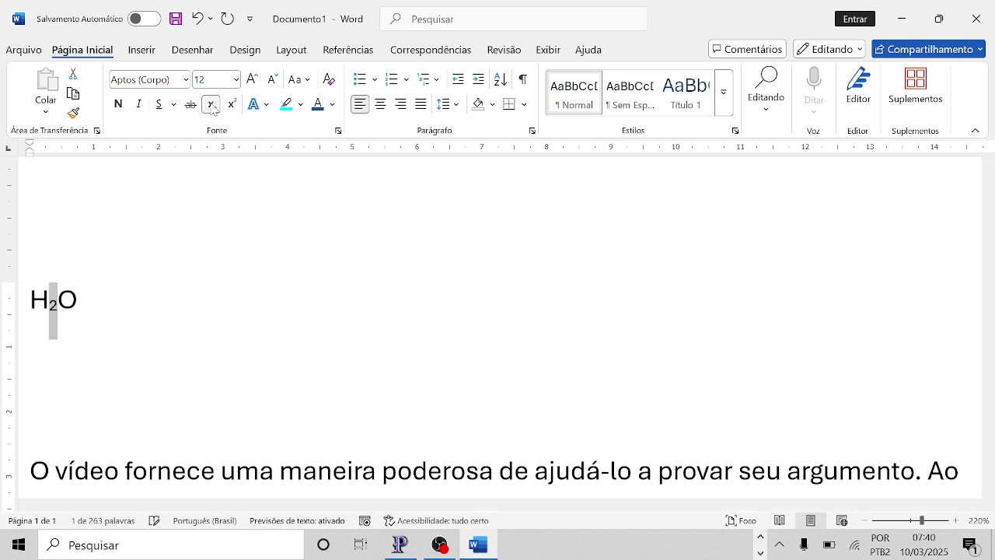
Add "102" after the water formula on the first line and format its final 2 as superscript
key(End)
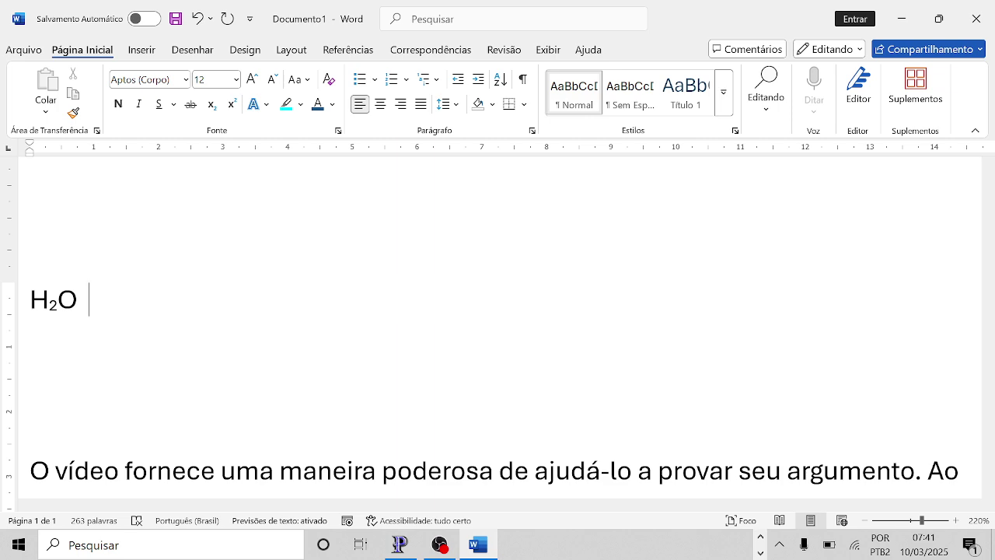
text(102)
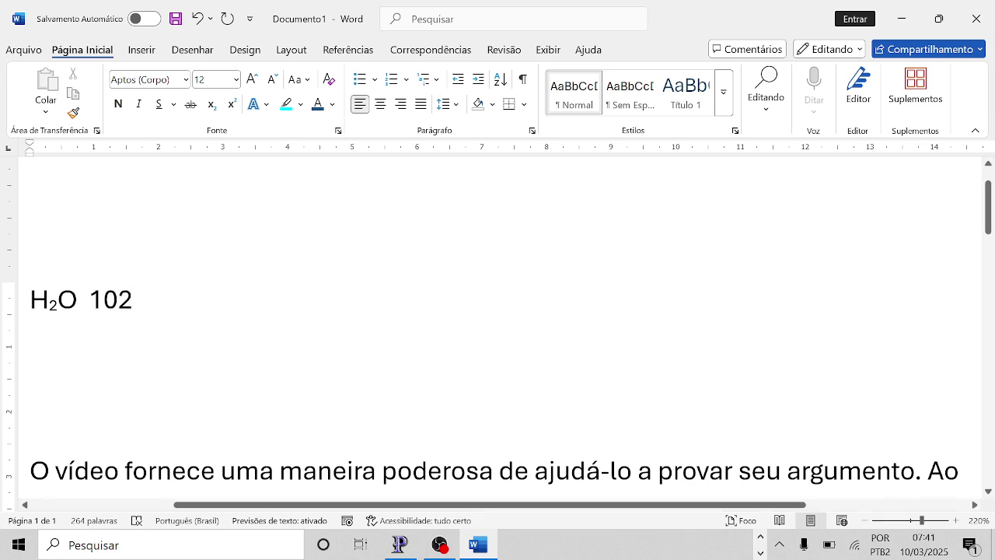
drag(134, 302, 117, 302)
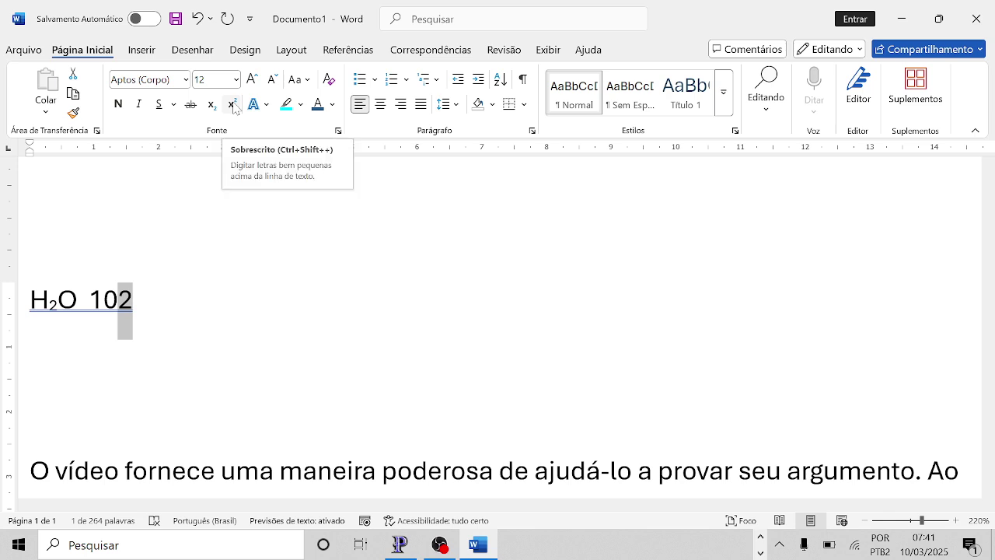
click(234, 108)
click(220, 331)
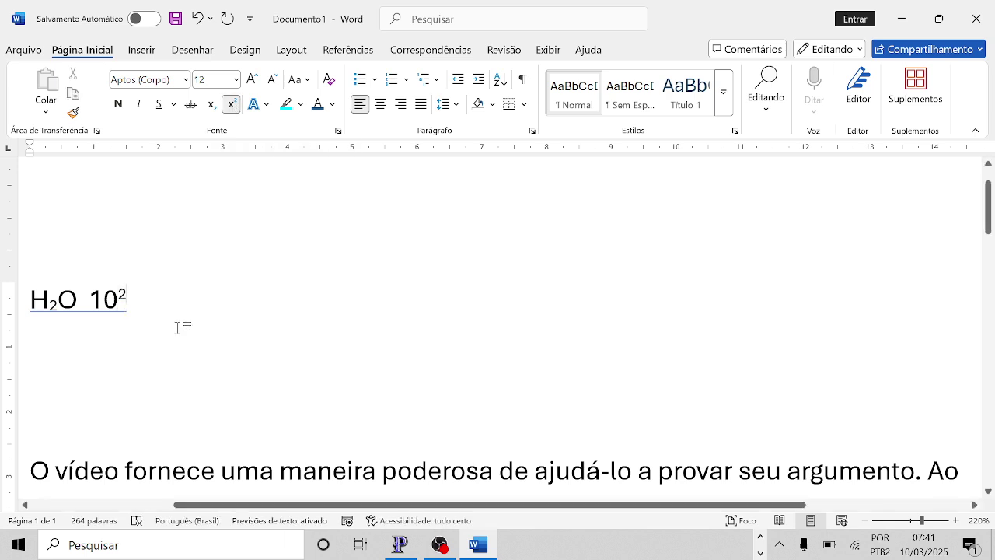
key(shift+Home)
key(End)
key(shift+Home)
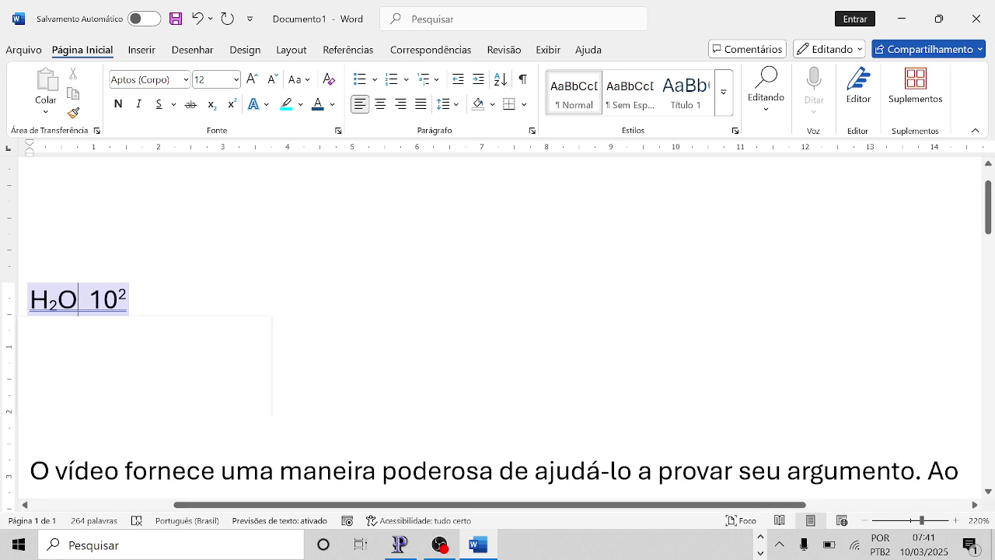
click(243, 297)
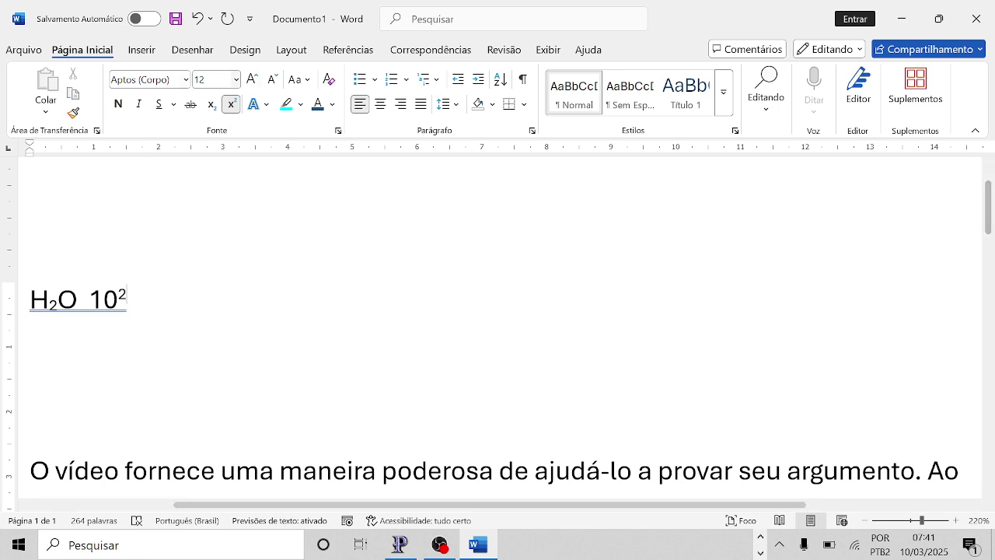
Try the double strikethrough, strikethrough and subscript effects in the Font dialog
click(338, 130)
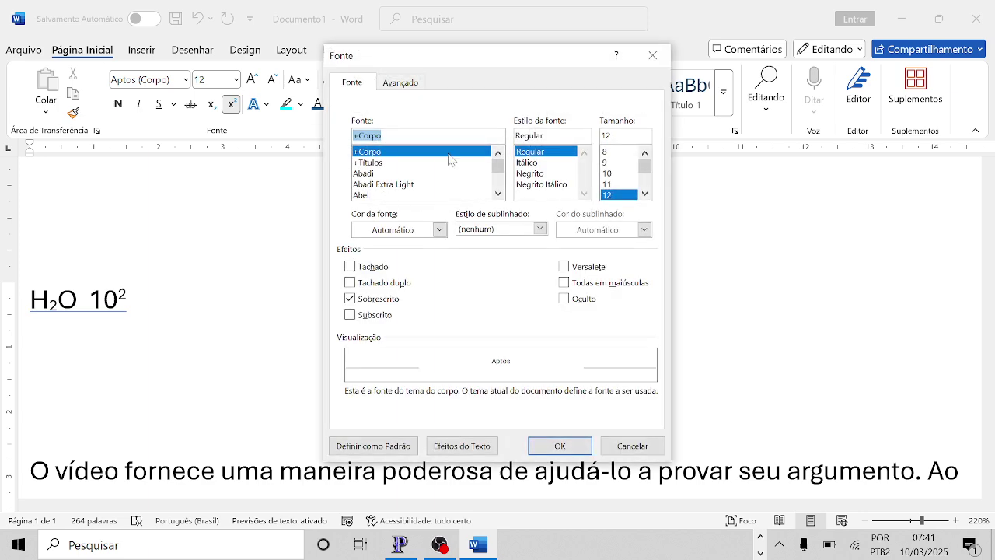
click(386, 284)
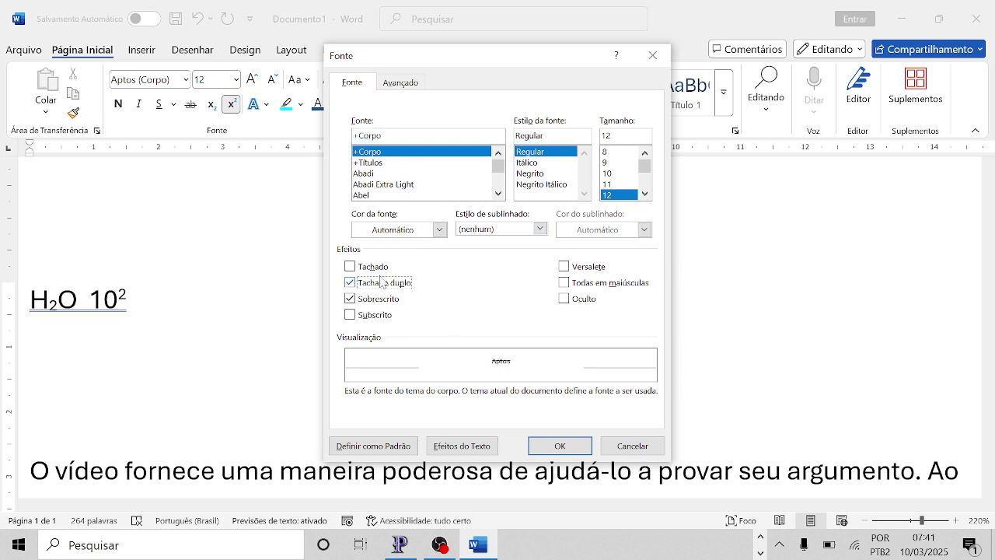
click(376, 272)
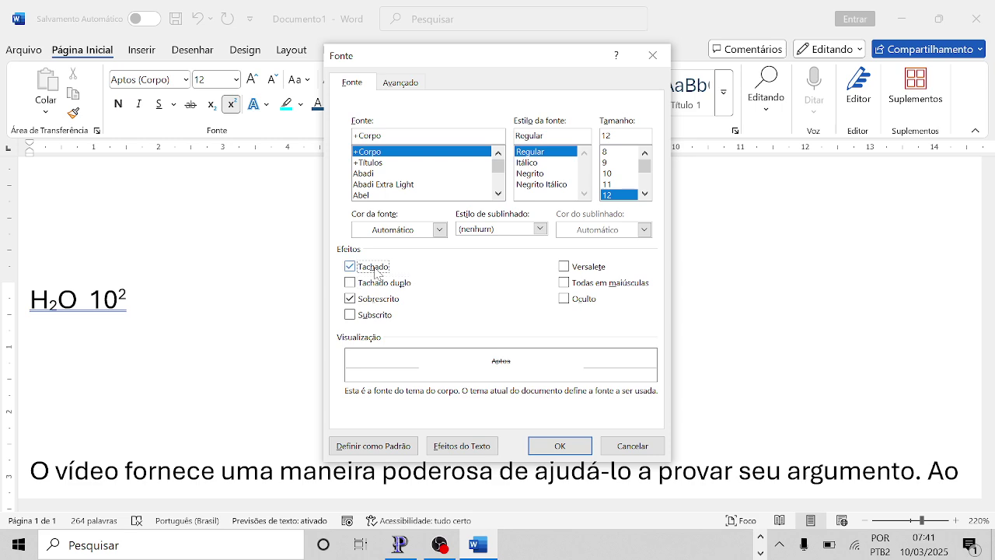
click(365, 315)
Try switching the hidden and all-caps effects on and off in the Font dialog
click(571, 303)
click(575, 300)
click(578, 298)
click(581, 296)
click(582, 283)
click(581, 284)
View the available underline styles and close the Font dialog without applying any changes
click(537, 229)
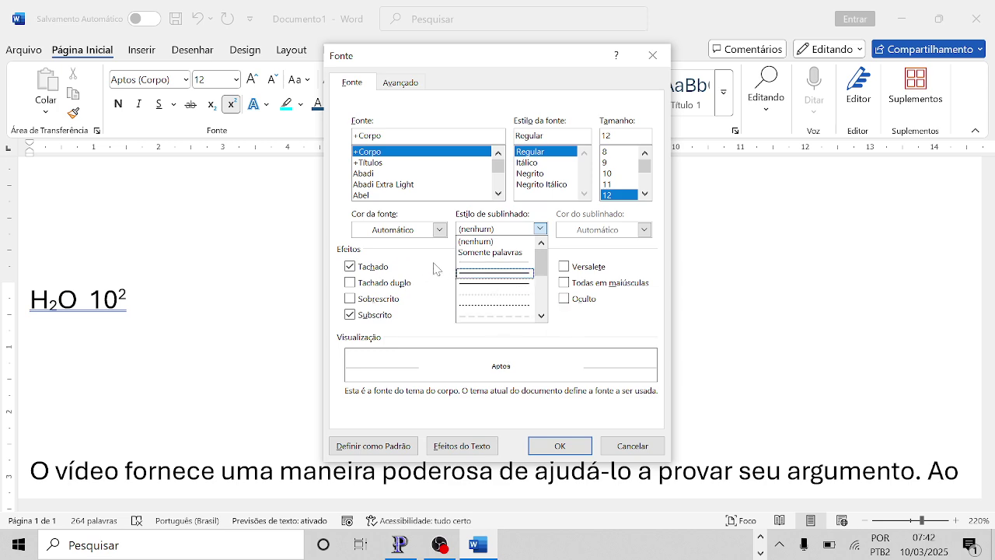
click(646, 64)
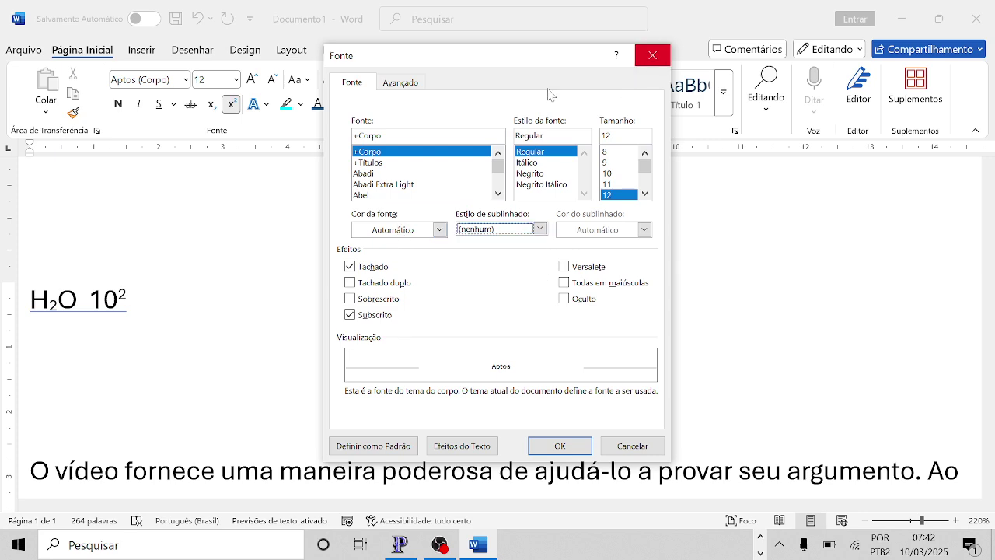
click(662, 56)
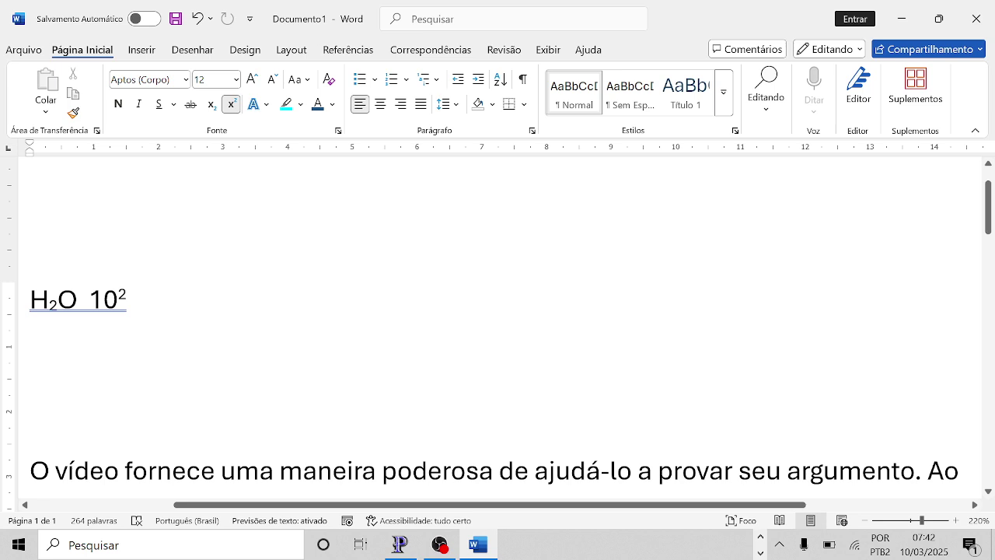
click(780, 543)
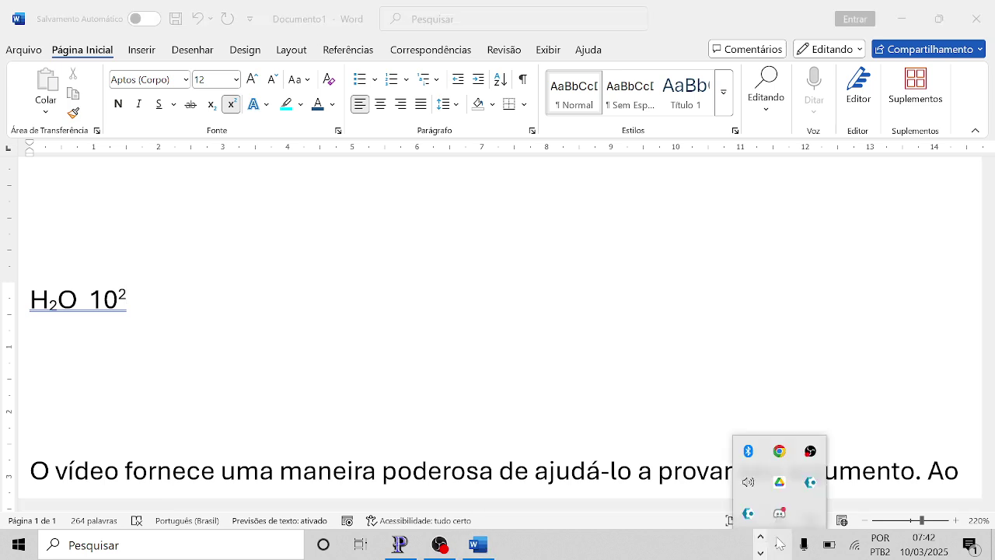
click(810, 454)
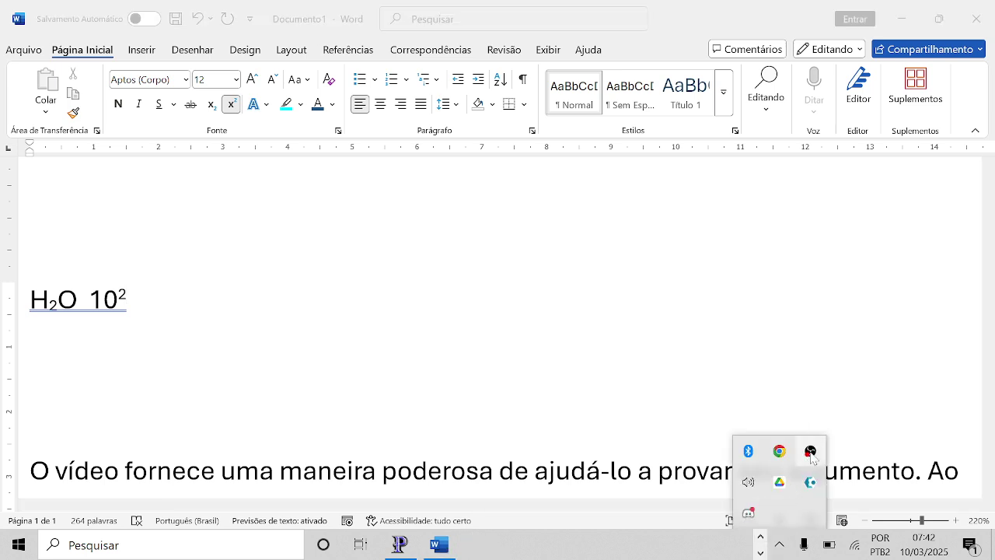